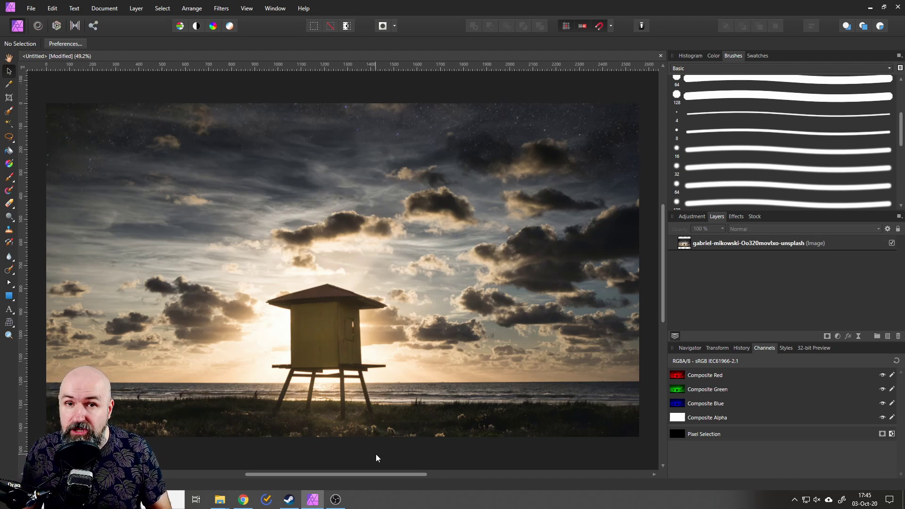
# Switch from Affinity Photo to the Brusheezy brush website in Chrome.
pyautogui.click(249, 502)
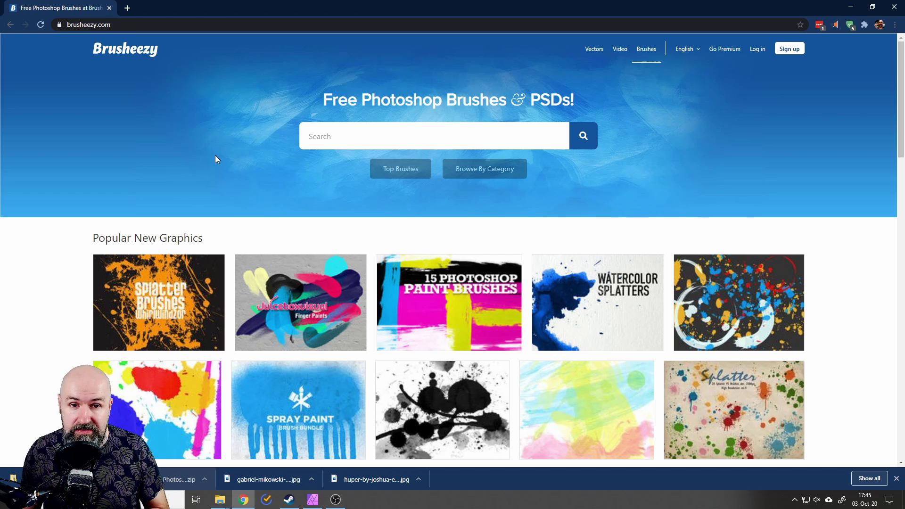
# Search Brusheezy for 'moon' to list the Moon Brushes results.
pyautogui.moveTo(365, 102); pyautogui.dragTo(506, 100)
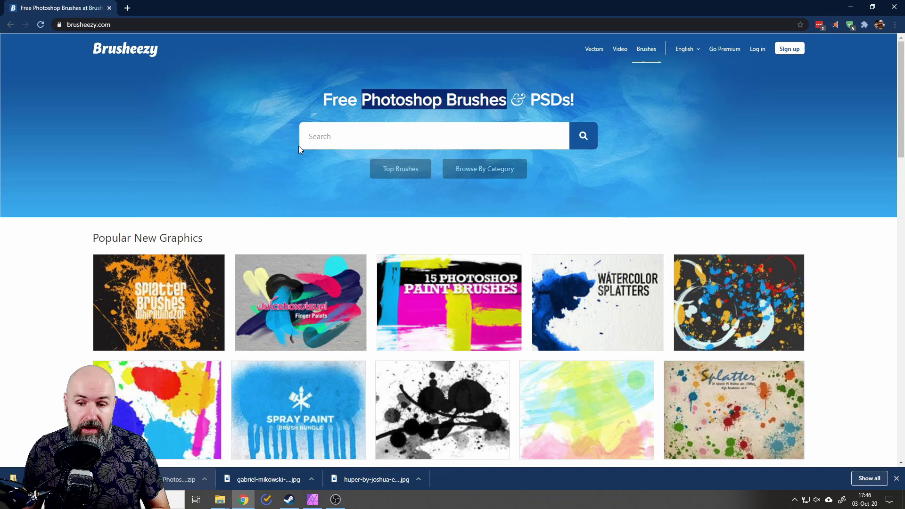
pyautogui.click(322, 140)
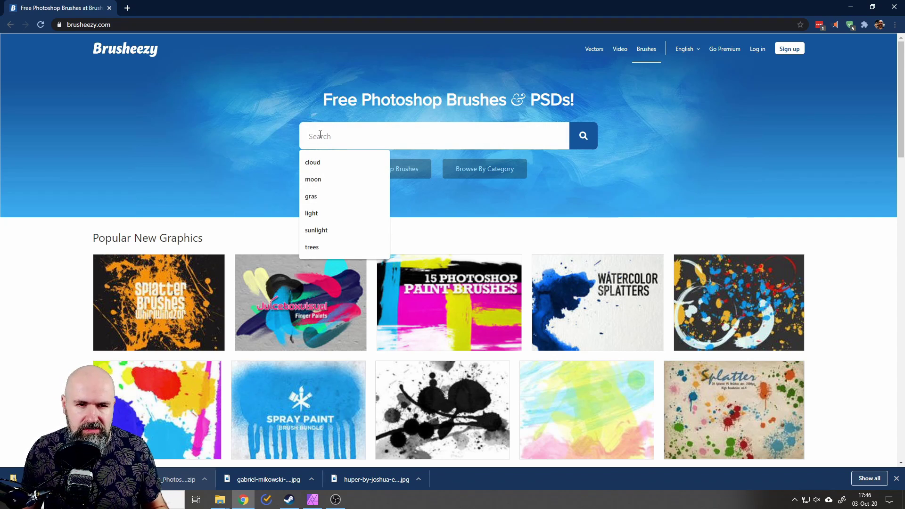
pyautogui.write('moon')
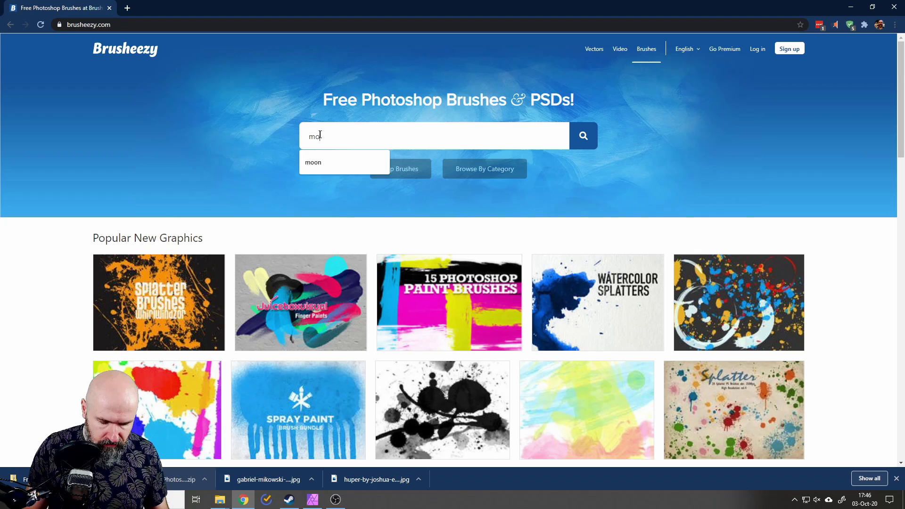
pyautogui.press('Return')
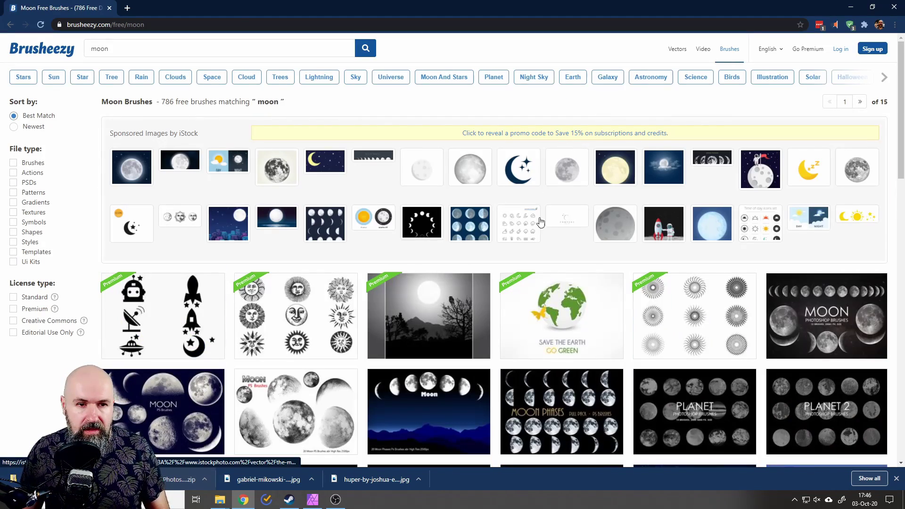
pyautogui.scroll(-4, 218, 292)
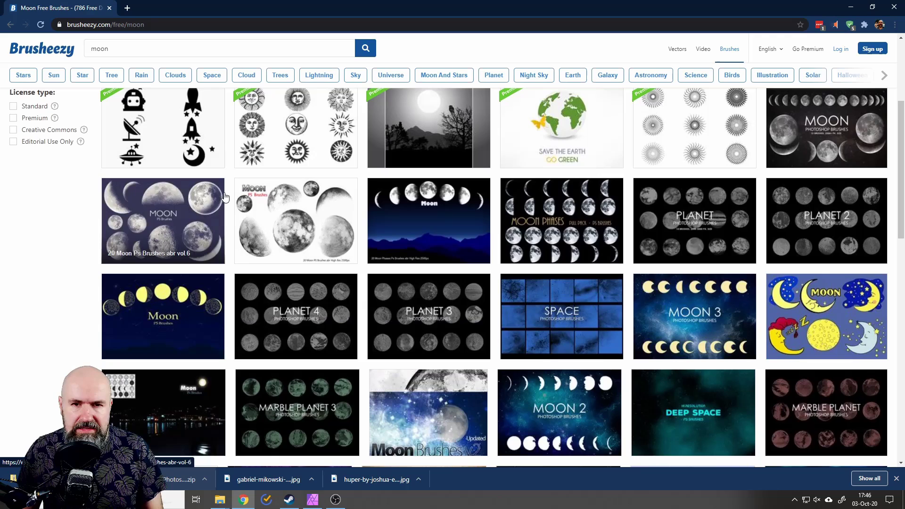
pyautogui.scroll(2, 381, 179)
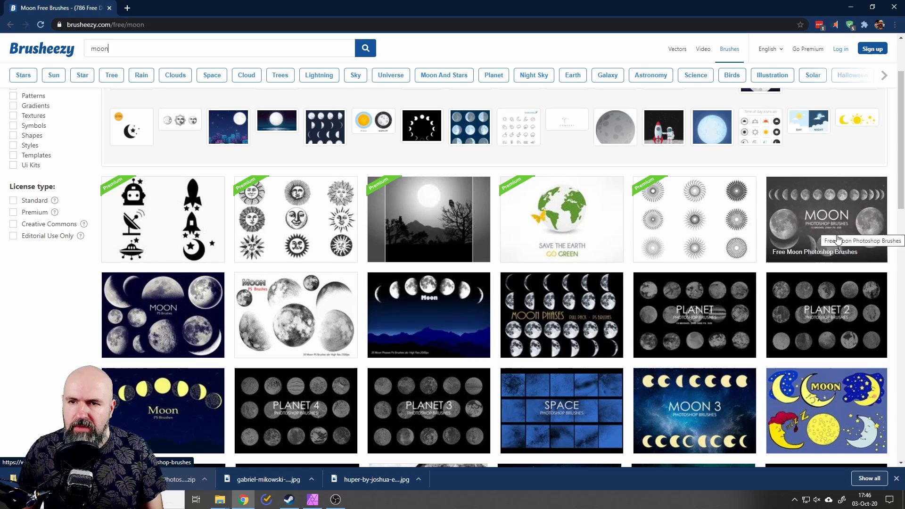
pyautogui.click(243, 78)
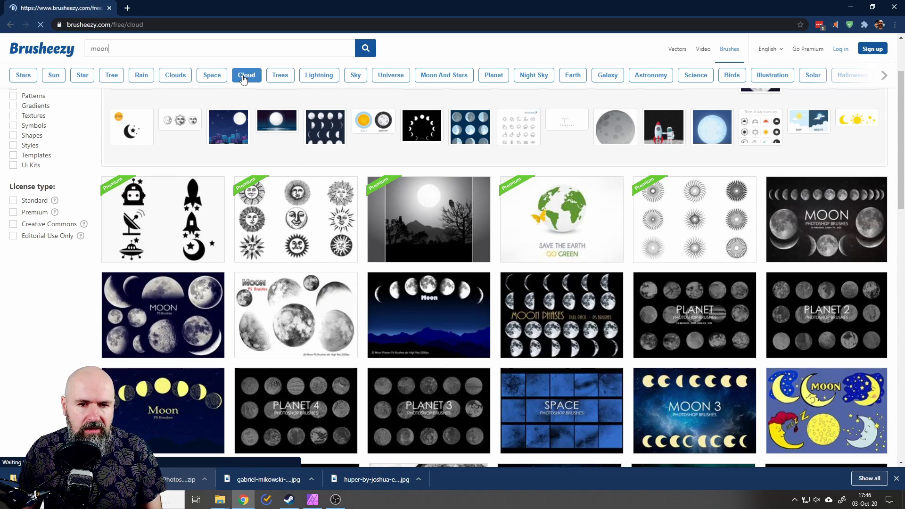
pyautogui.scroll(-4, 228, 188)
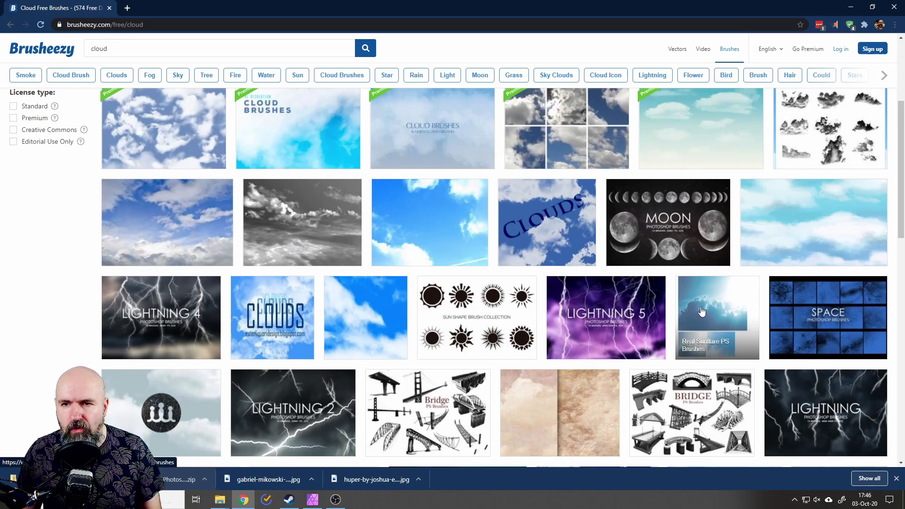
pyautogui.scroll(3, 683, 296)
pyautogui.scroll(-4, 674, 289)
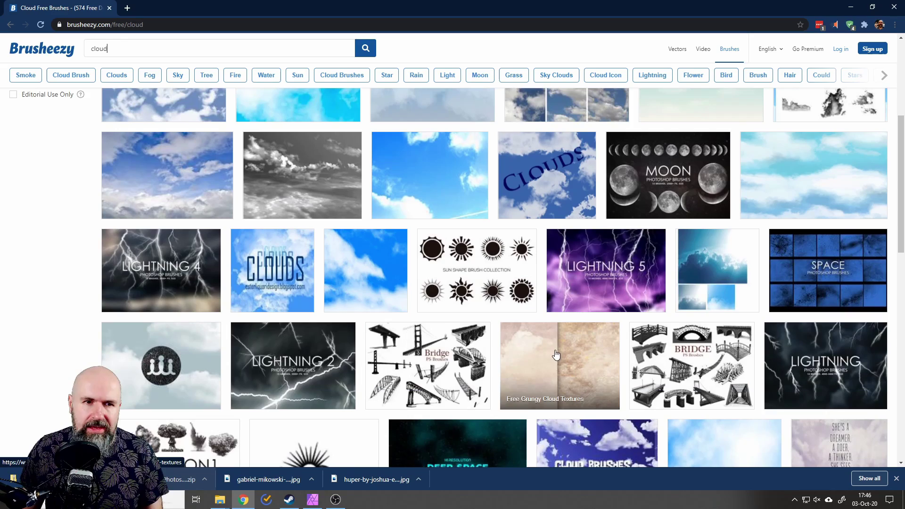
pyautogui.click(205, 76)
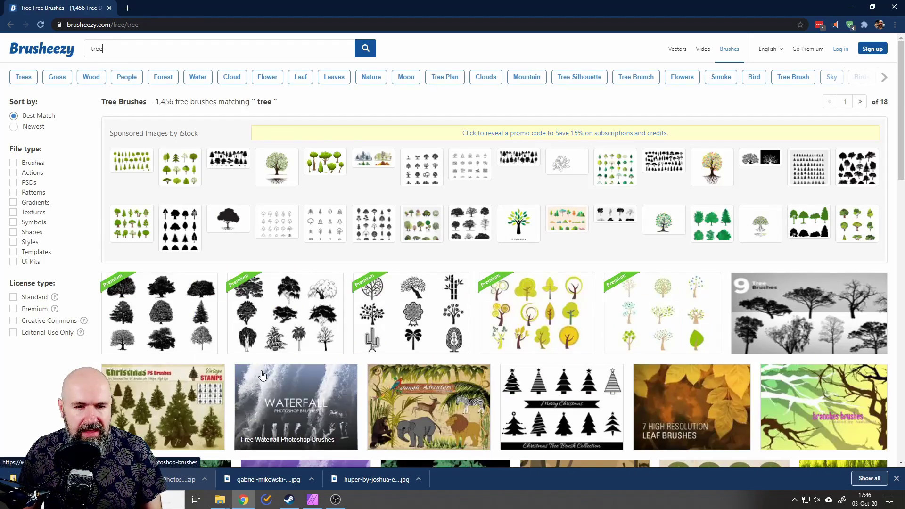
pyautogui.scroll(-5, 304, 349)
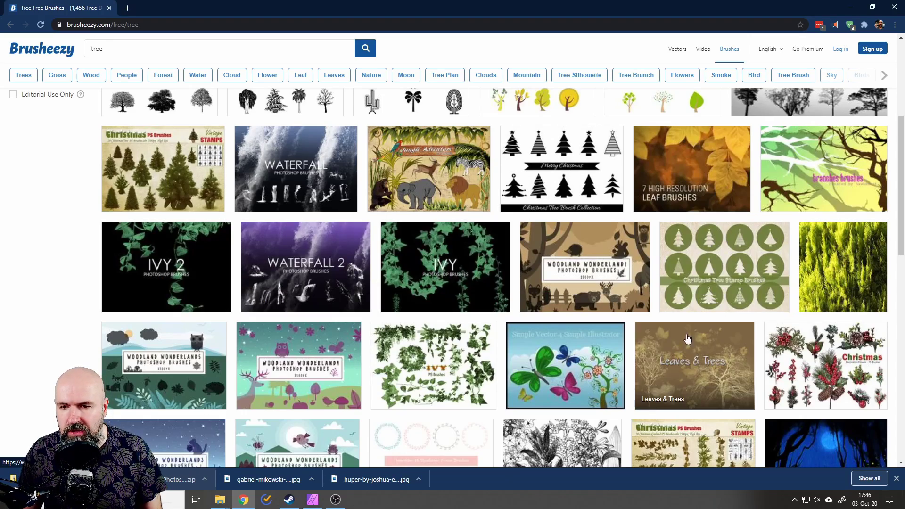
pyautogui.scroll(-4, 330, 377)
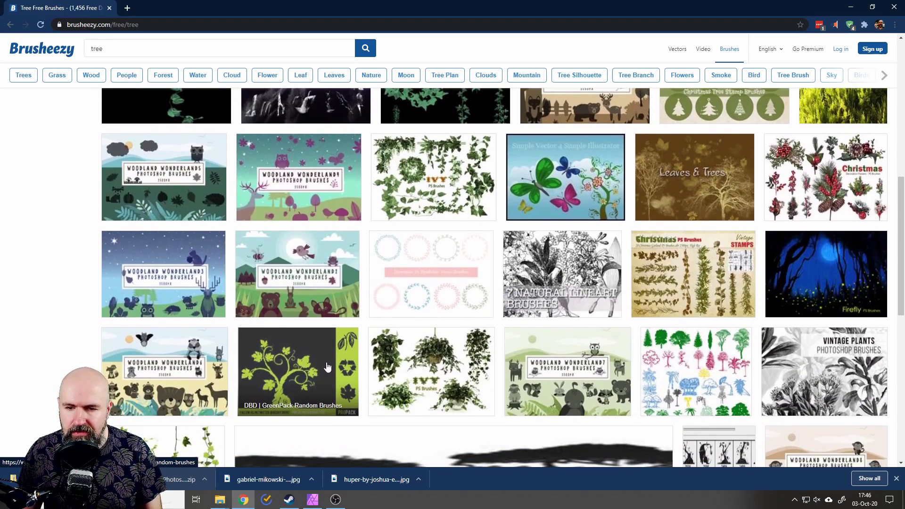
pyautogui.press('Return')
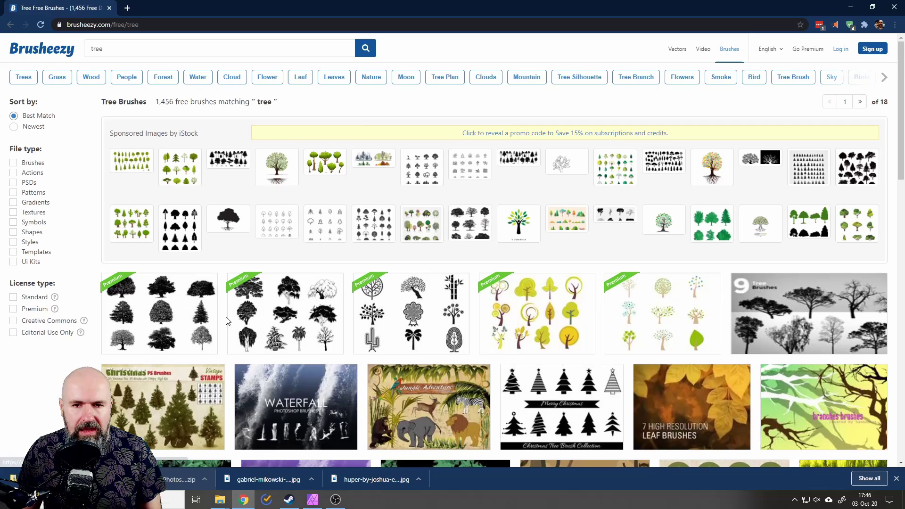
pyautogui.doubleClick(121, 47)
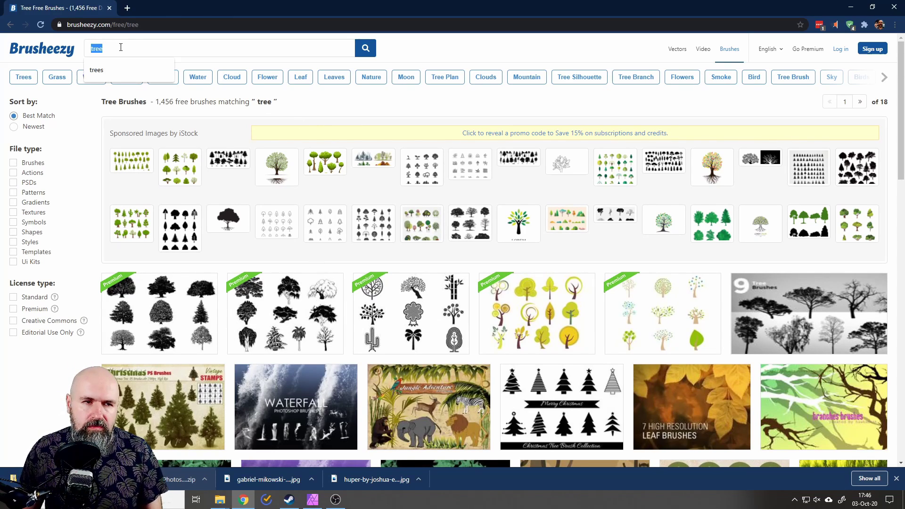
pyautogui.write('moon')
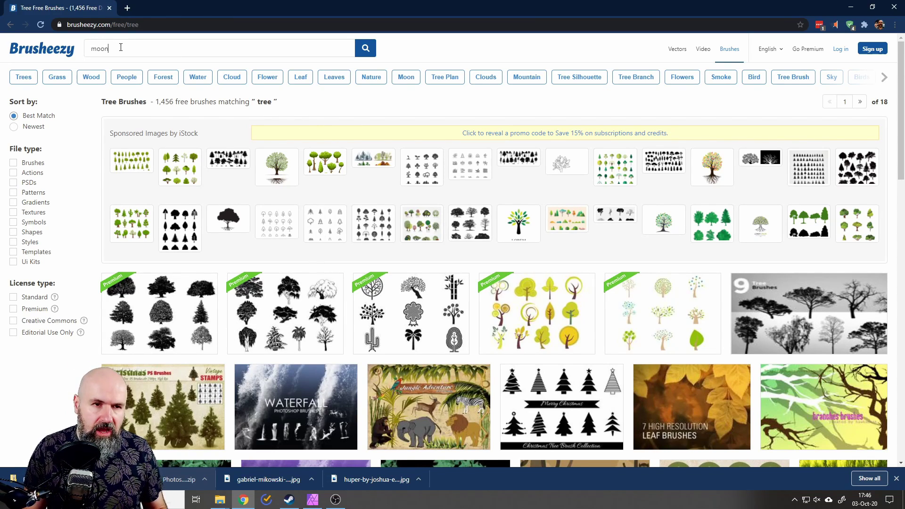
pyautogui.press('Return')
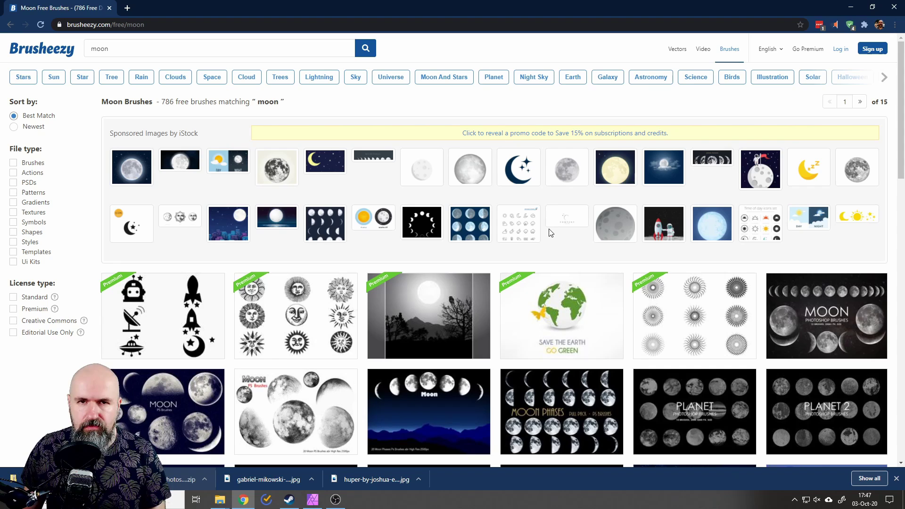
# Download the Free Moon Photoshop Brushes pack, dismissing the account sign-up popup.
pyautogui.click(808, 321)
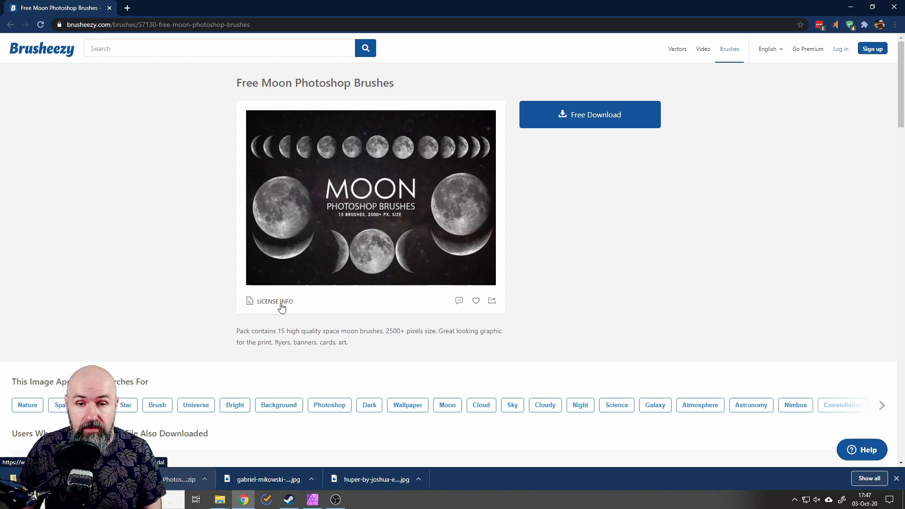
pyautogui.click(567, 121)
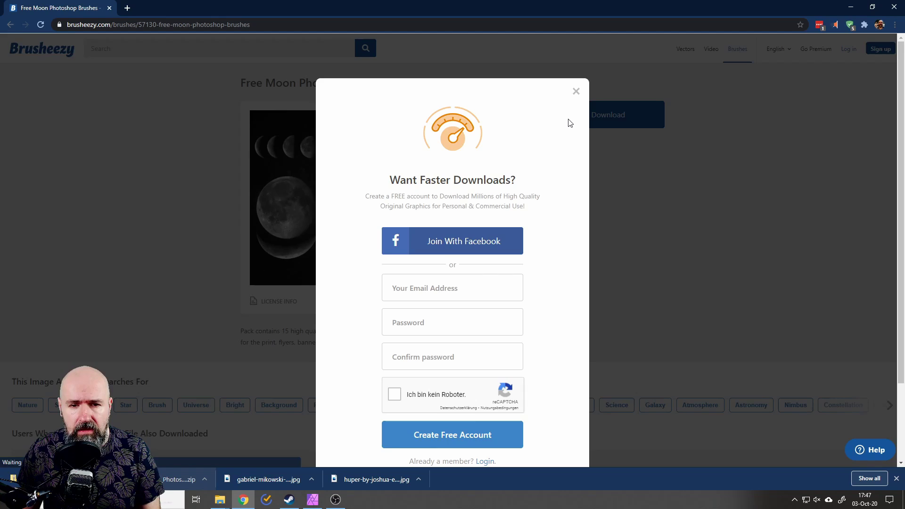
pyautogui.scroll(-2, 438, 376)
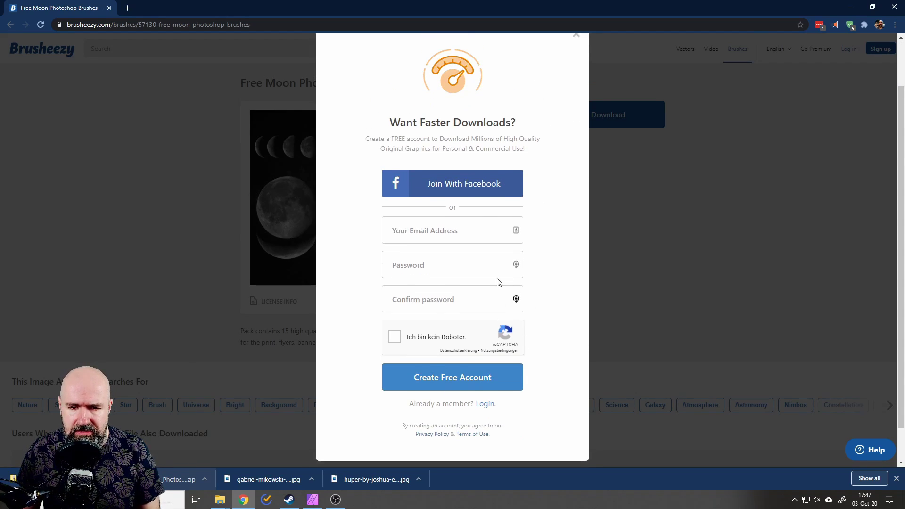
pyautogui.scroll(2, 498, 282)
pyautogui.click(579, 92)
pyautogui.click(574, 118)
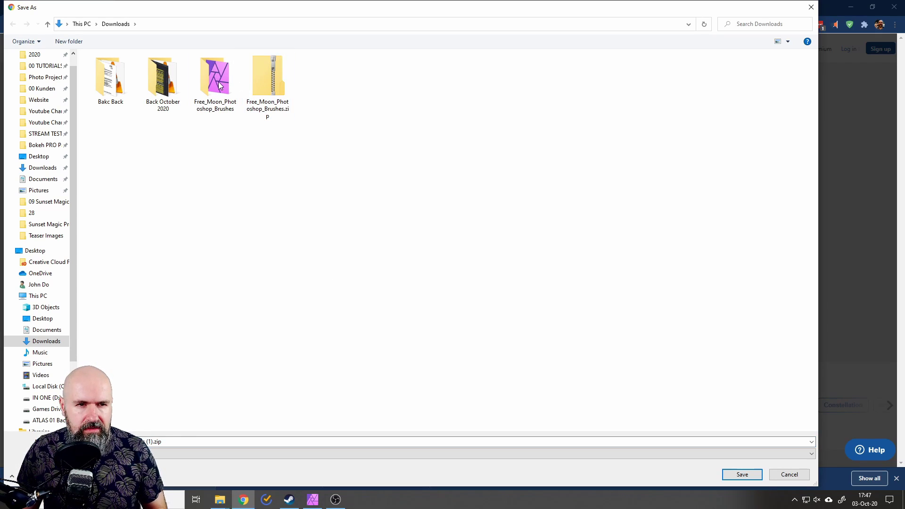
# Save the moon brush zip to Downloads and close the leftover Explorer windows.
pyautogui.click(742, 474)
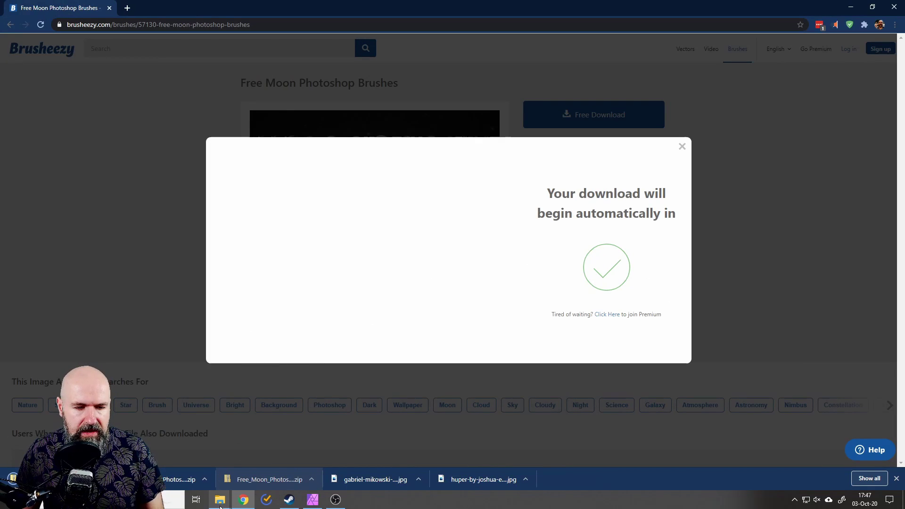
pyautogui.moveTo(220, 504)
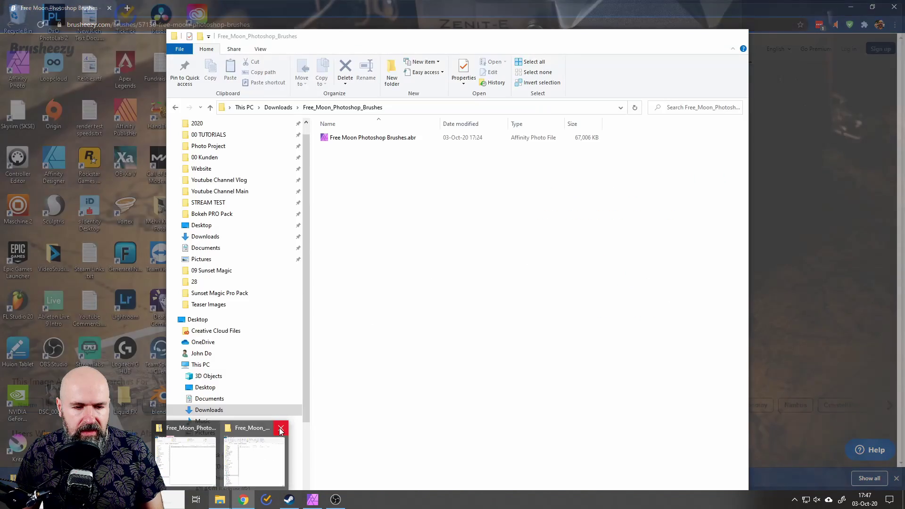
pyautogui.click(279, 430)
pyautogui.click(247, 429)
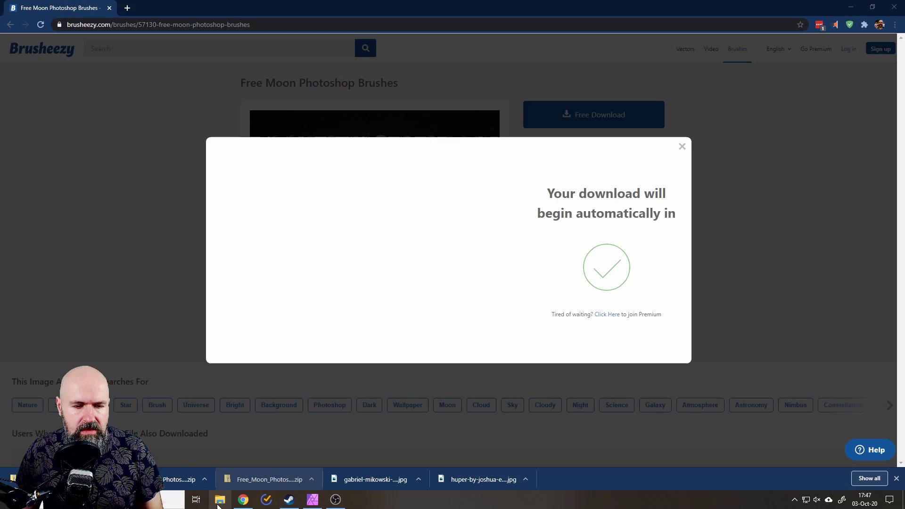
# Delete the duplicate (1).zip and the old extracted moon brushes folder from Downloads.
pyautogui.click(220, 500)
pyautogui.click(221, 225)
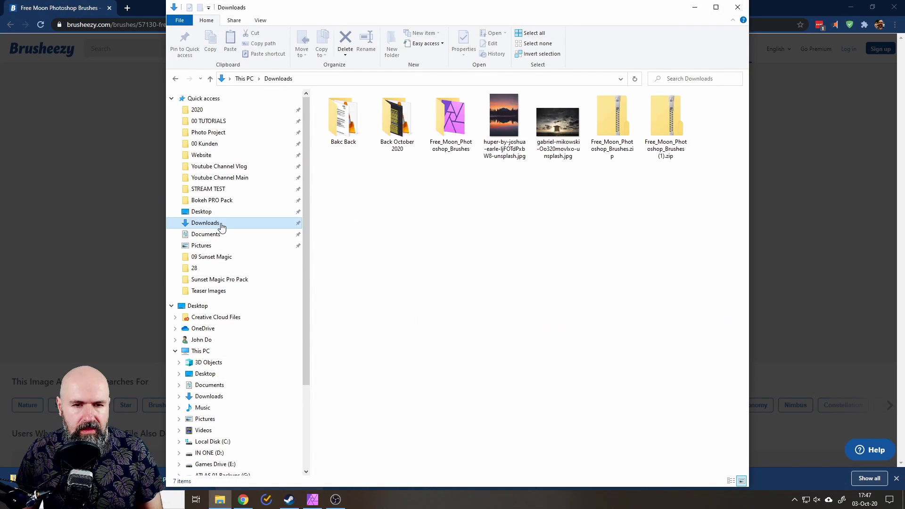
pyautogui.click(657, 128)
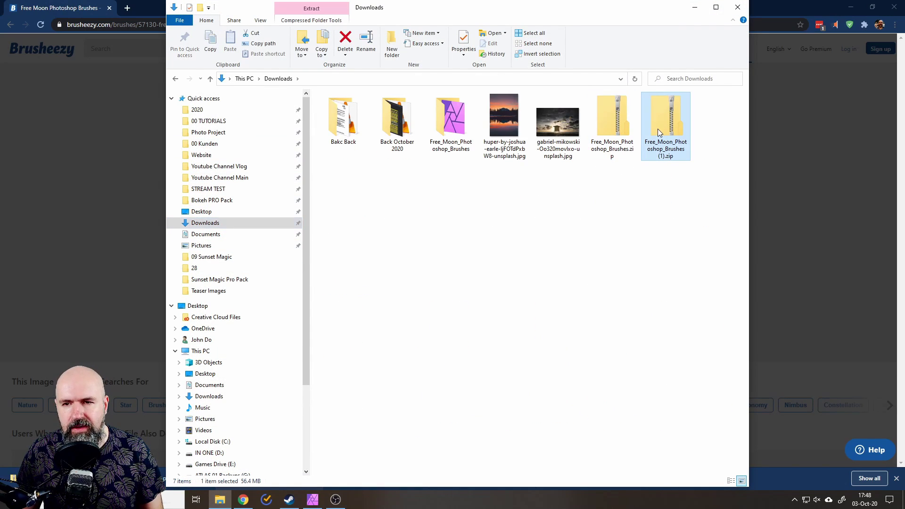
pyautogui.press('Delete')
pyautogui.click(450, 153)
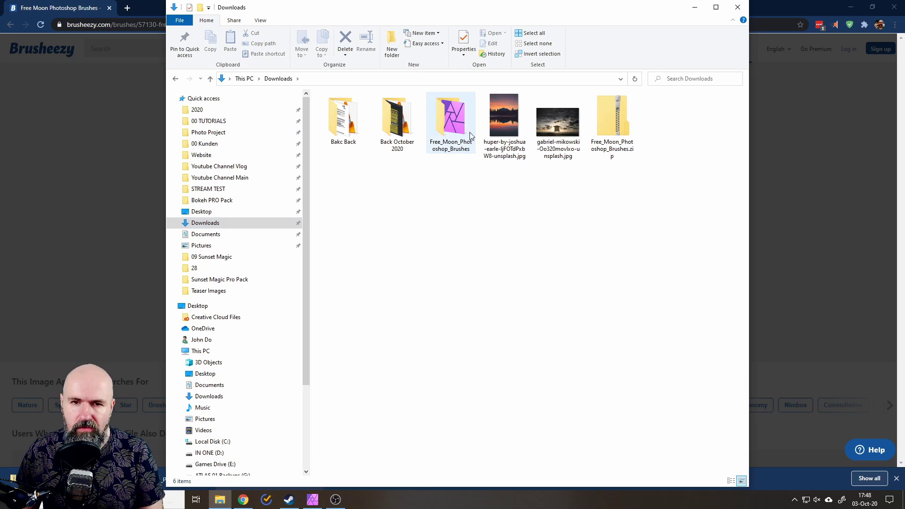
pyautogui.press('Delete')
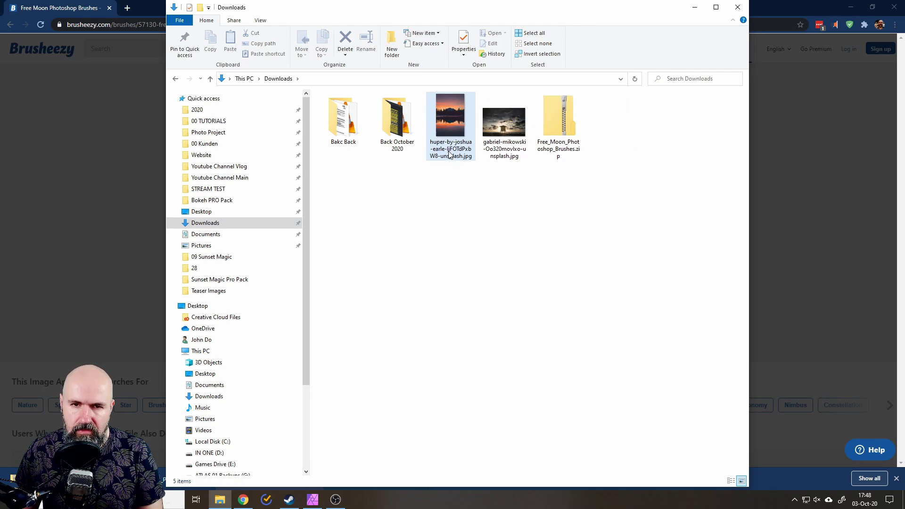
# Open Free_Moon_Photoshop_Brushes.zip, select its .abr file and start Extract all.
pyautogui.doubleClick(561, 121)
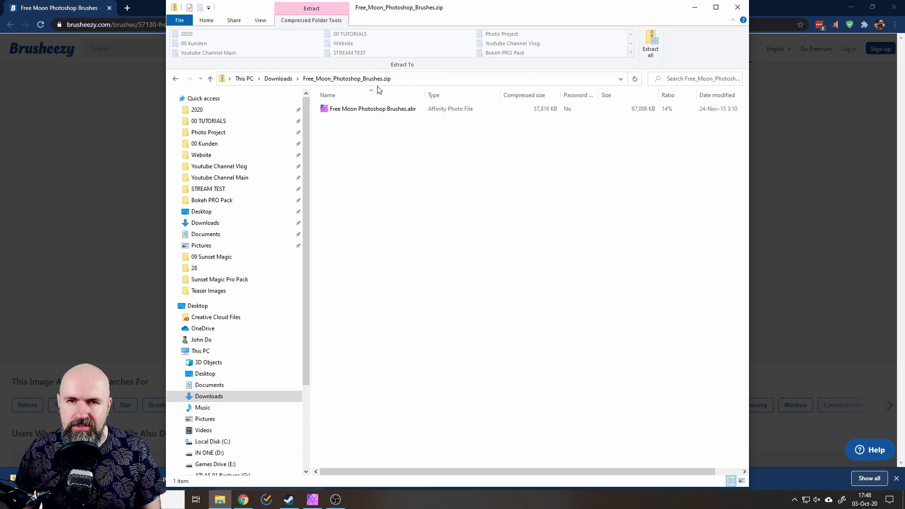
pyautogui.click(384, 110)
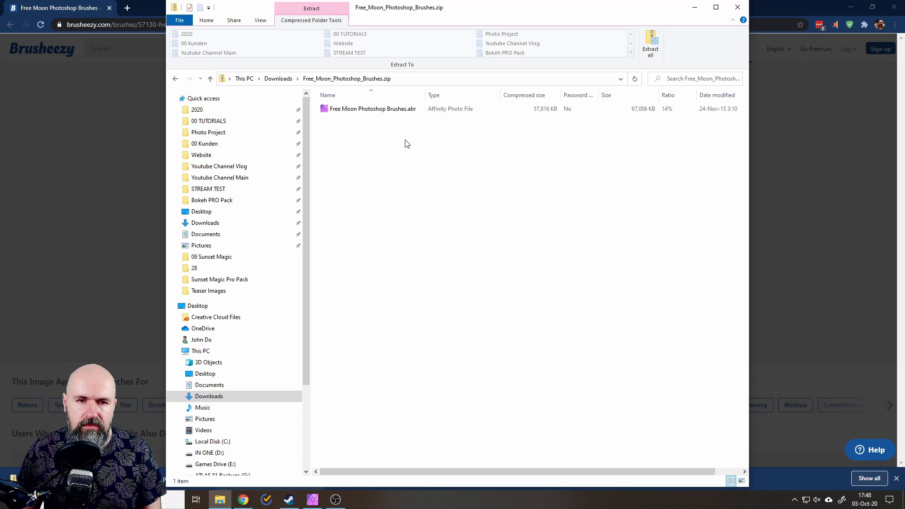
pyautogui.click(652, 45)
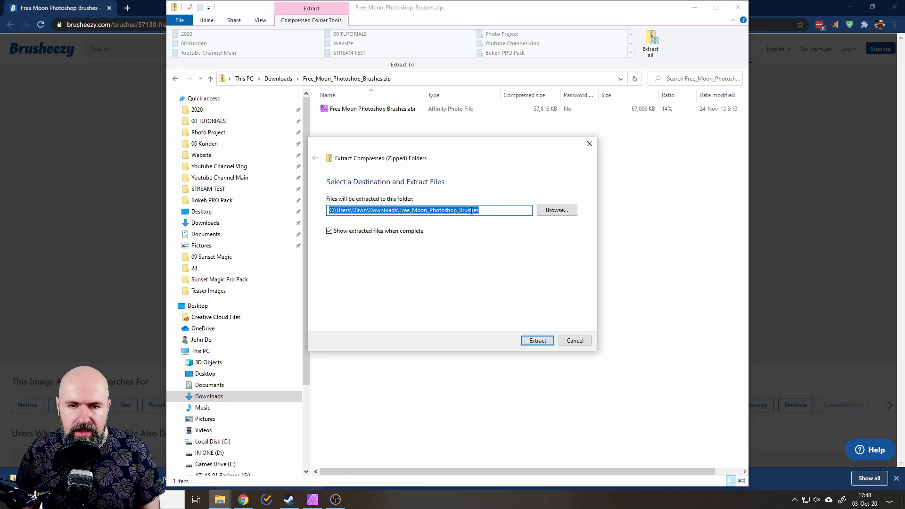
# Extract to Downloads, close the zip window, and open Free Moon Photoshop Brushes.abr.
pyautogui.click(540, 344)
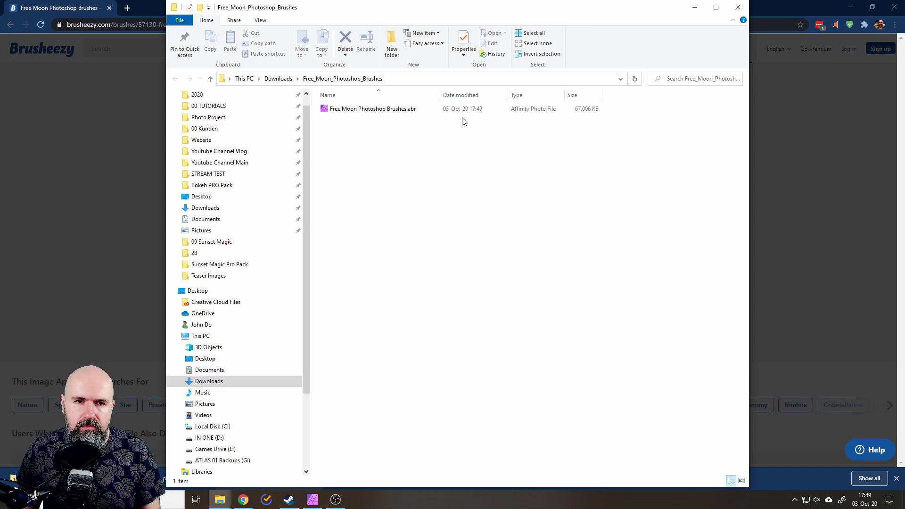
pyautogui.moveTo(359, 16); pyautogui.dragTo(365, 151)
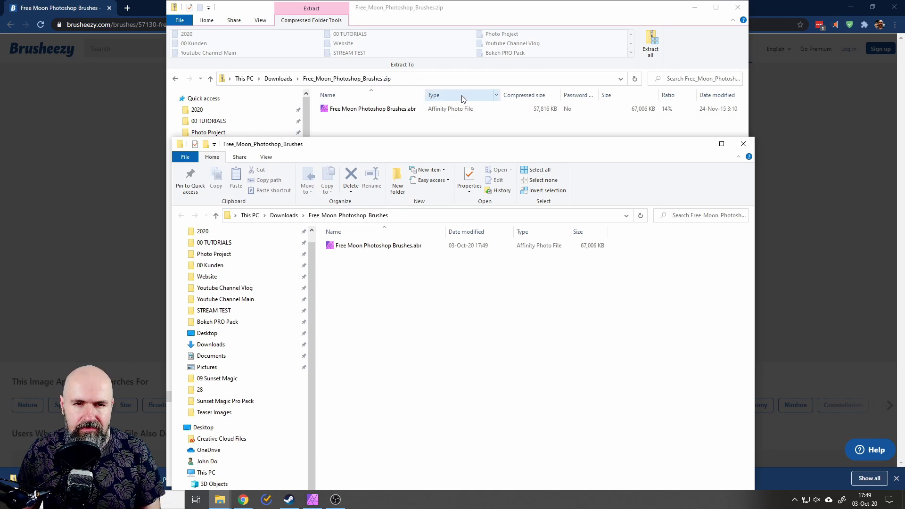
pyautogui.click(738, 8)
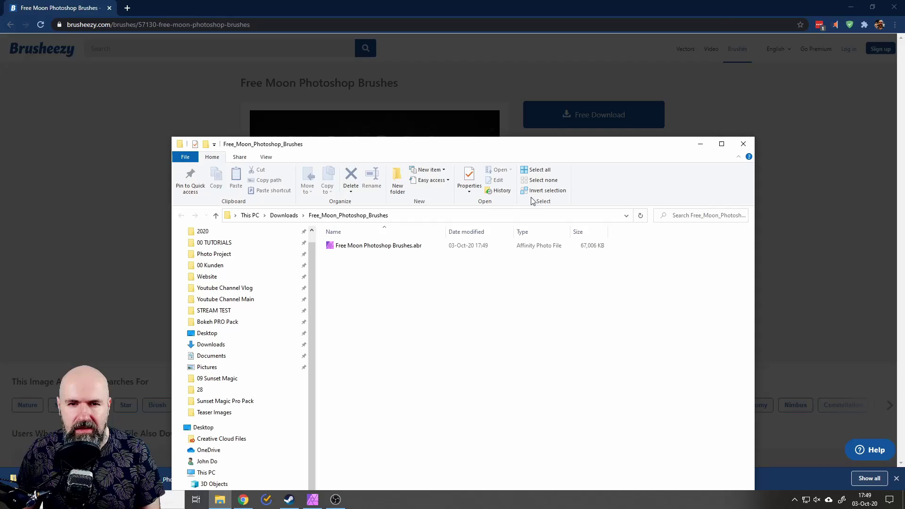
pyautogui.moveTo(389, 150); pyautogui.dragTo(375, 49)
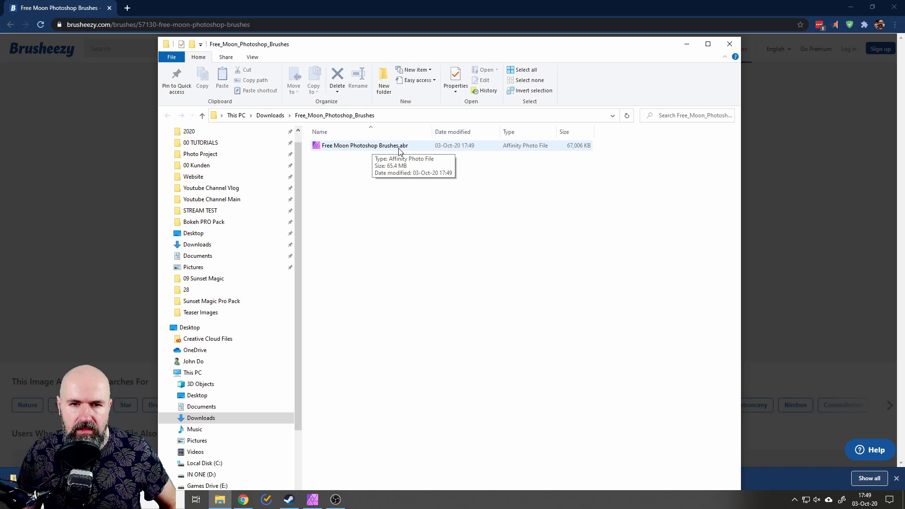
pyautogui.doubleClick(321, 147)
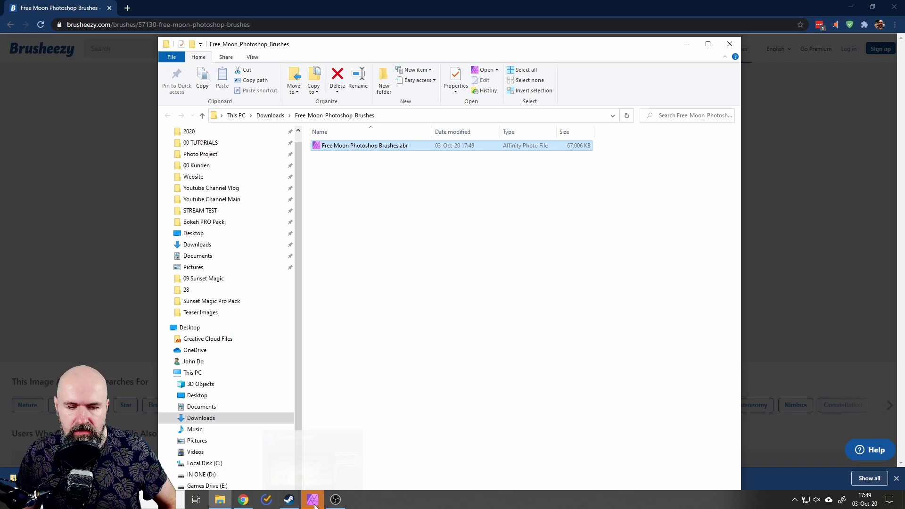
# Return to Affinity Photo and confirm the 15-brush import.
pyautogui.moveTo(314, 504)
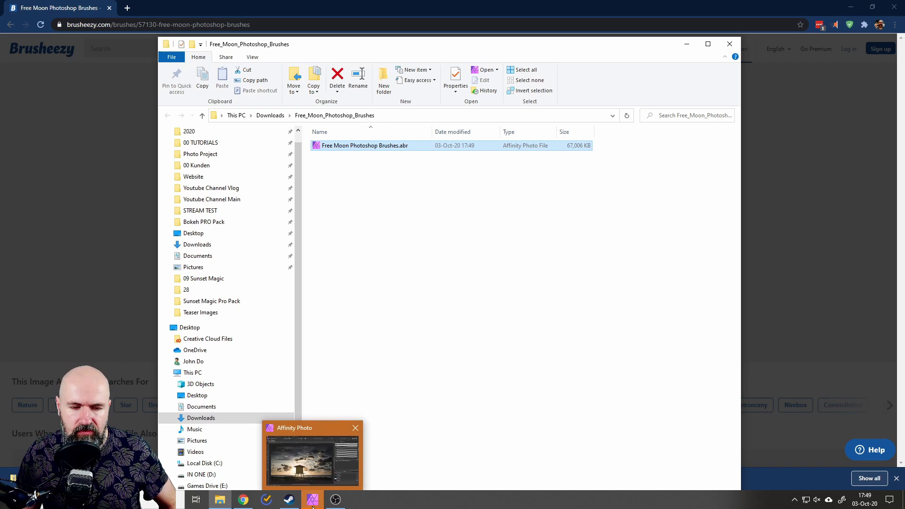
pyautogui.click(313, 504)
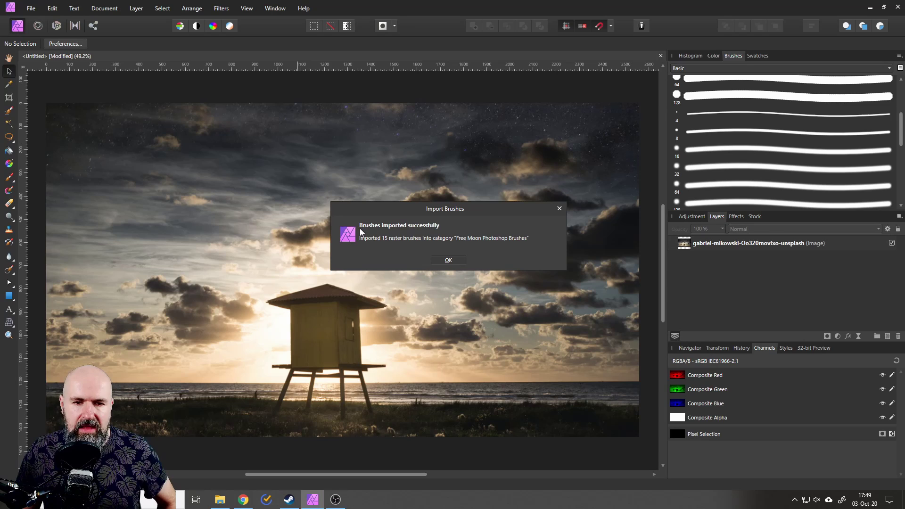
pyautogui.click(451, 262)
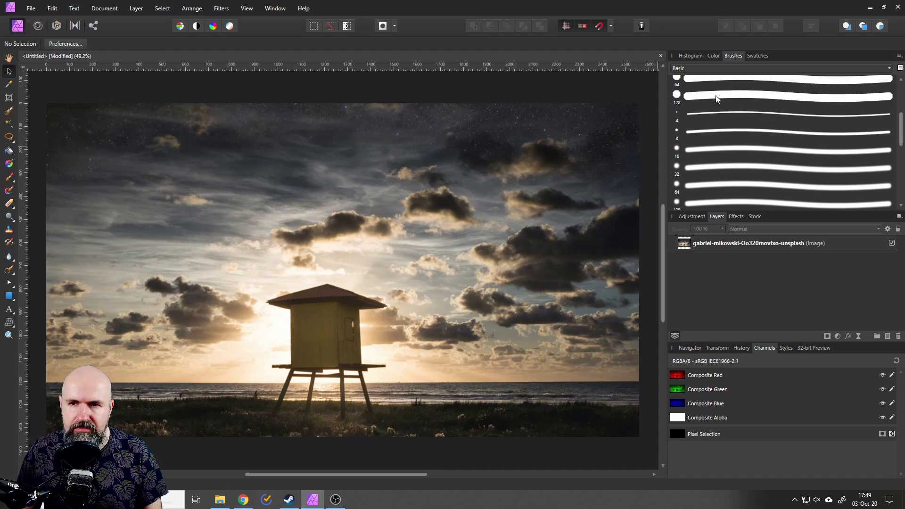
# Show the Free Moon Photoshop Brushes category in the Brushes panel.
pyautogui.click(688, 69)
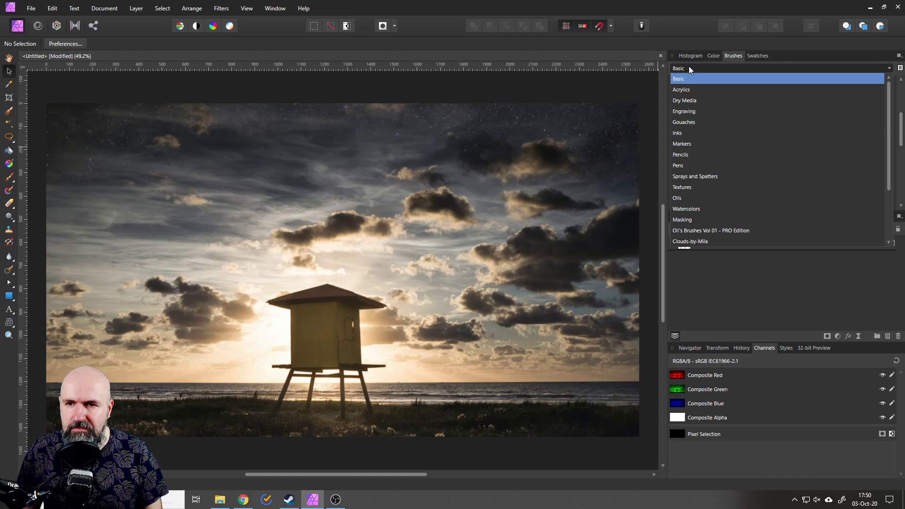
pyautogui.scroll(-3, 713, 197)
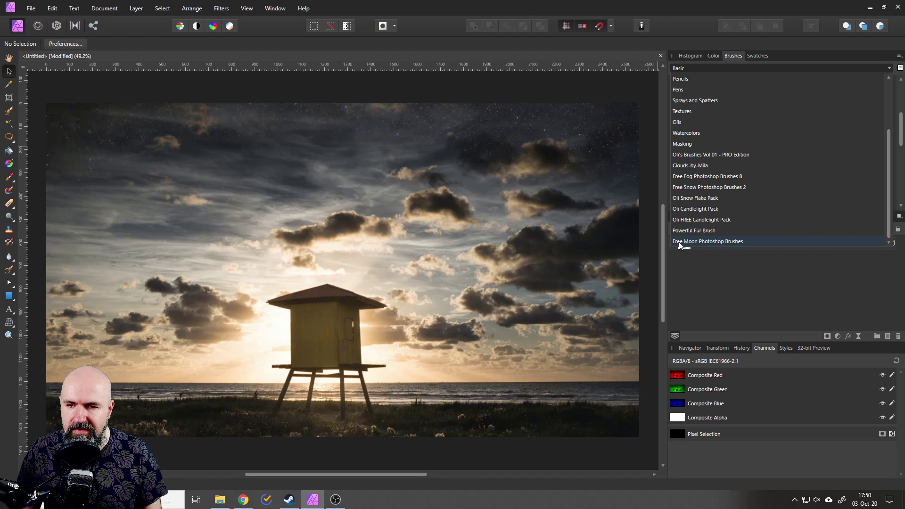
pyautogui.click(728, 241)
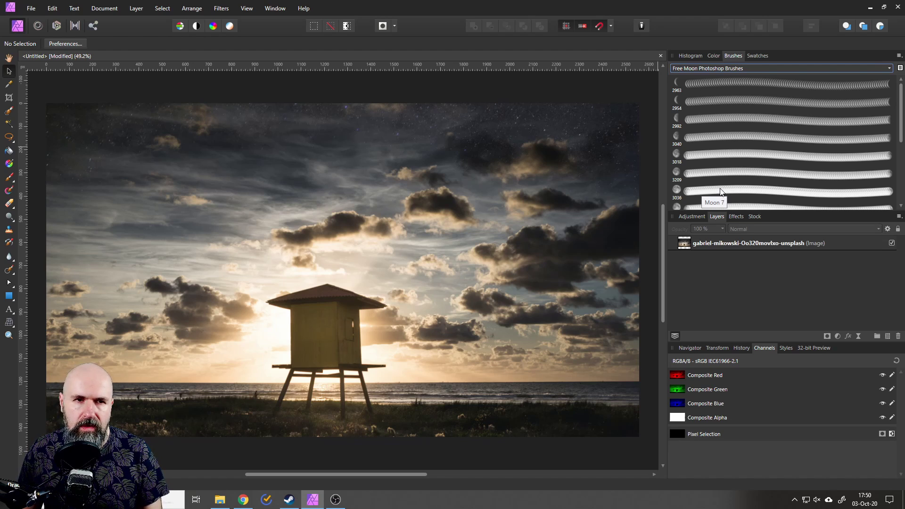
pyautogui.click(247, 8)
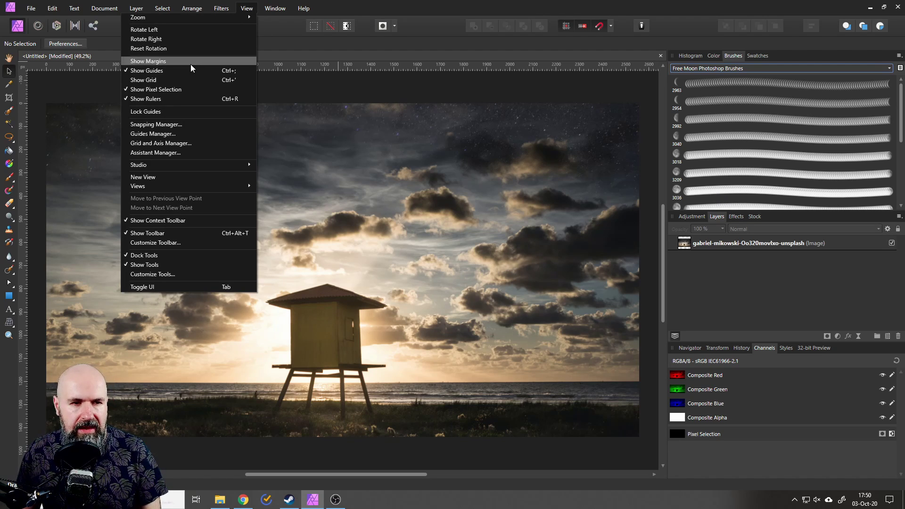
# Browse the View > Studio menu and close it without changes.
pyautogui.moveTo(192, 163)
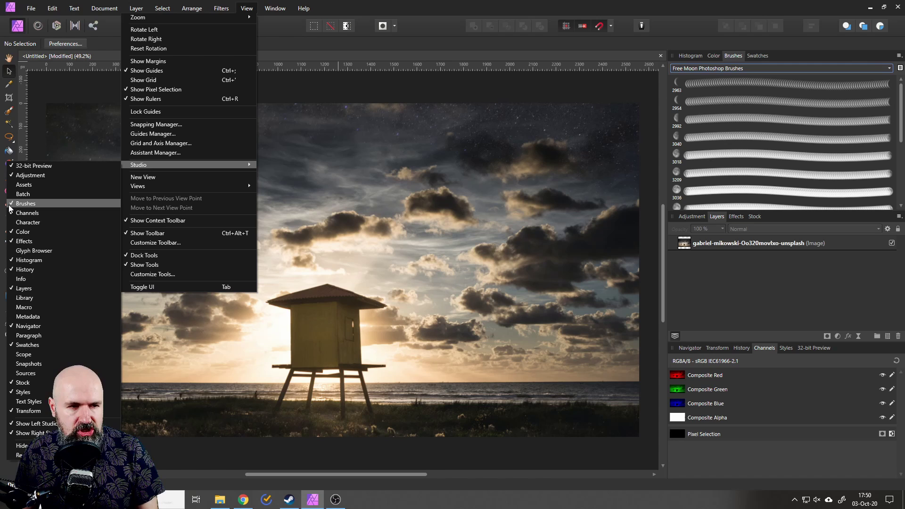
pyautogui.click(247, 8)
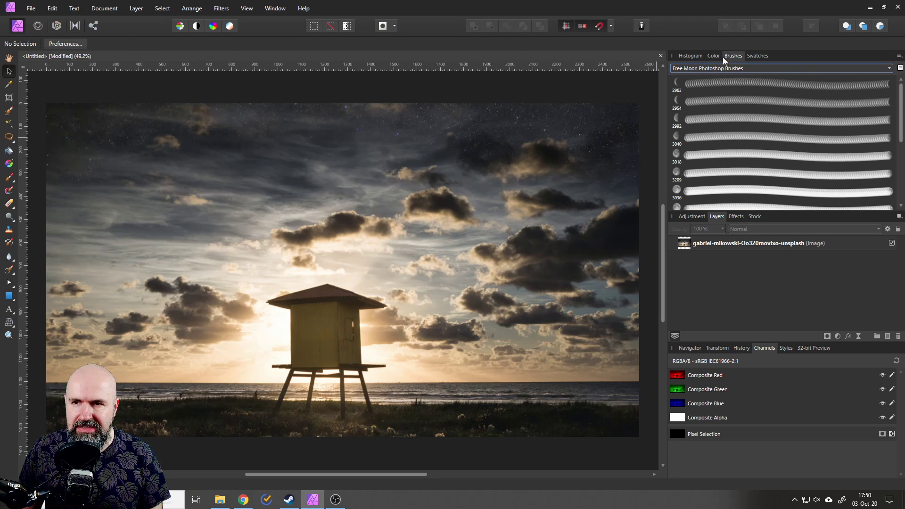
# Re-import Free Moon Photoshop Brushes.abr through Import Brushes, creating a duplicate category.
pyautogui.click(898, 56)
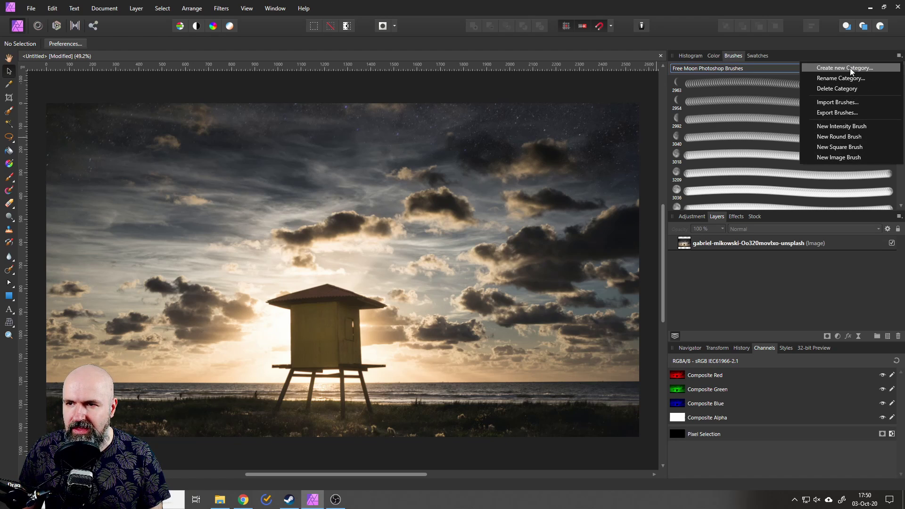
pyautogui.click(844, 103)
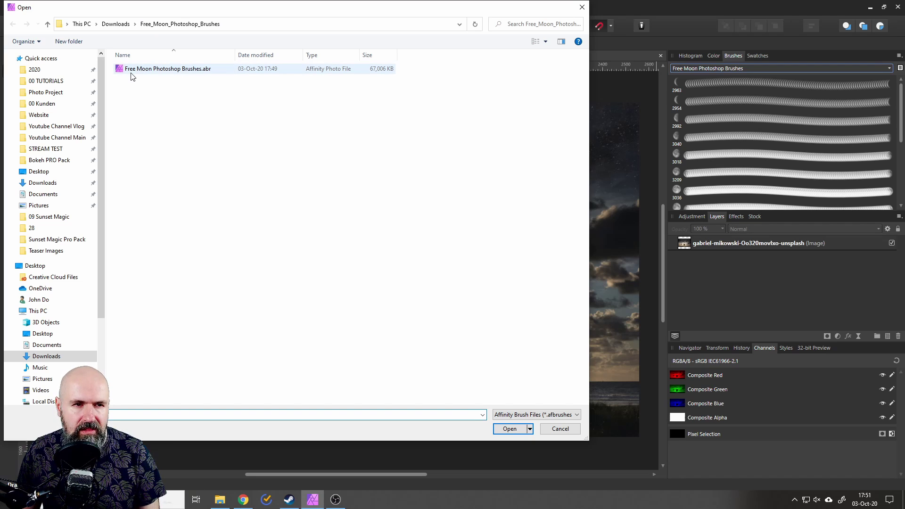
pyautogui.click(207, 70)
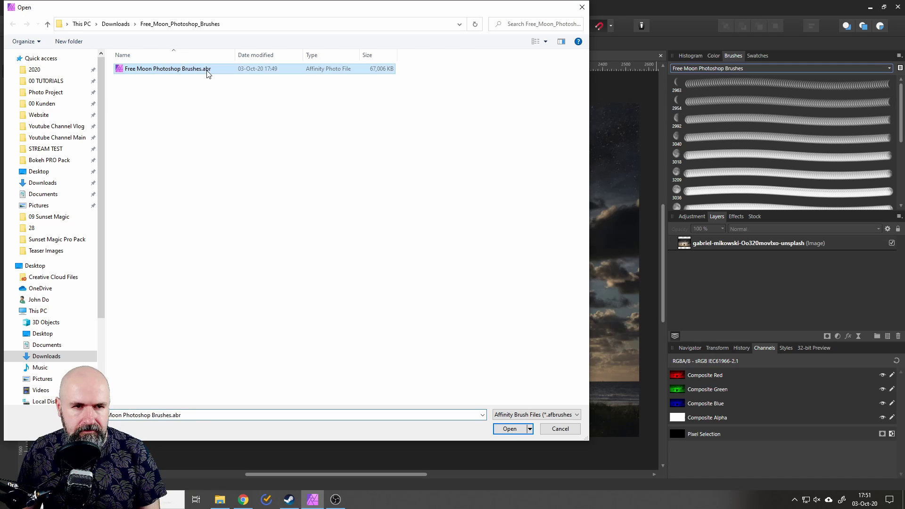
pyautogui.click(511, 429)
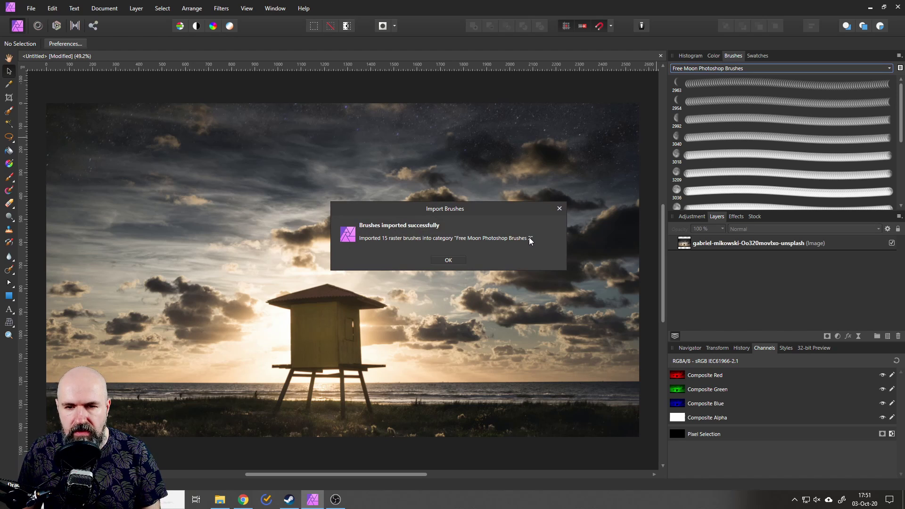
pyautogui.click(451, 263)
# Select the Free Moon Photoshop Brushes 2 category and delete it with Delete Category.
pyautogui.click(755, 67)
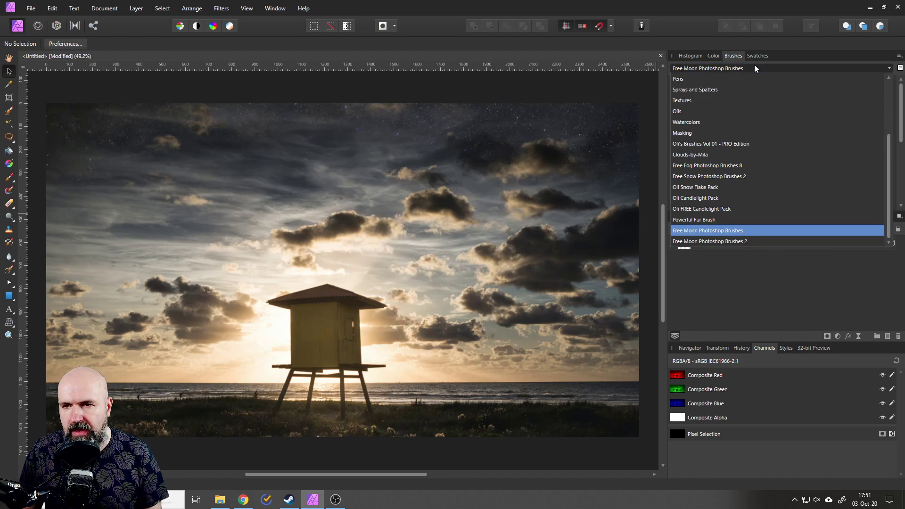
pyautogui.click(712, 241)
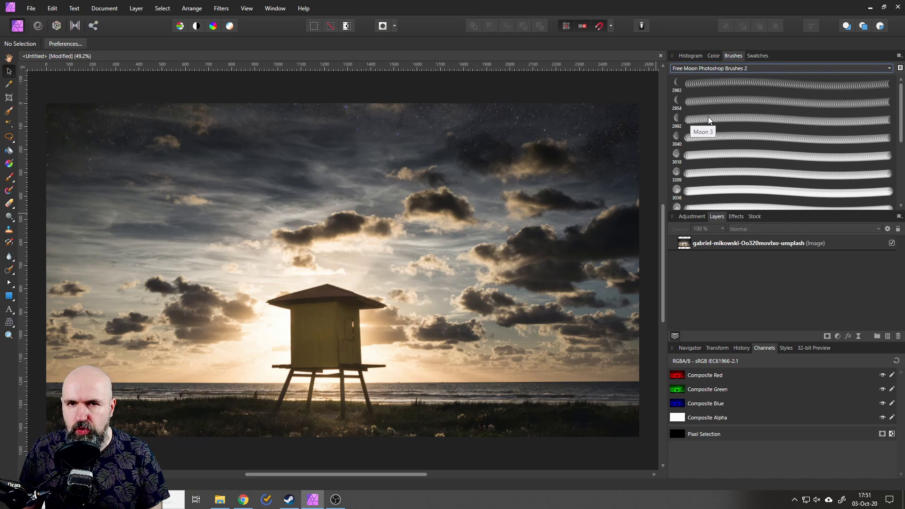
pyautogui.click(898, 57)
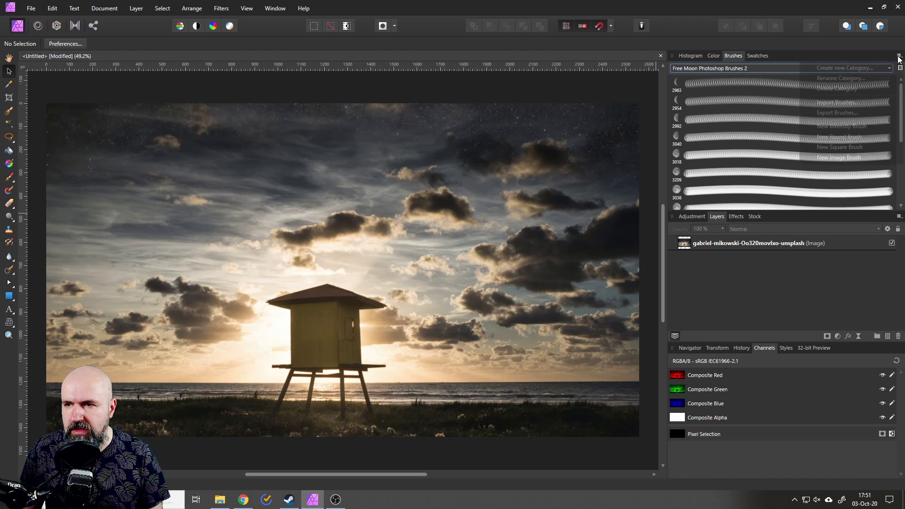
pyautogui.click(833, 89)
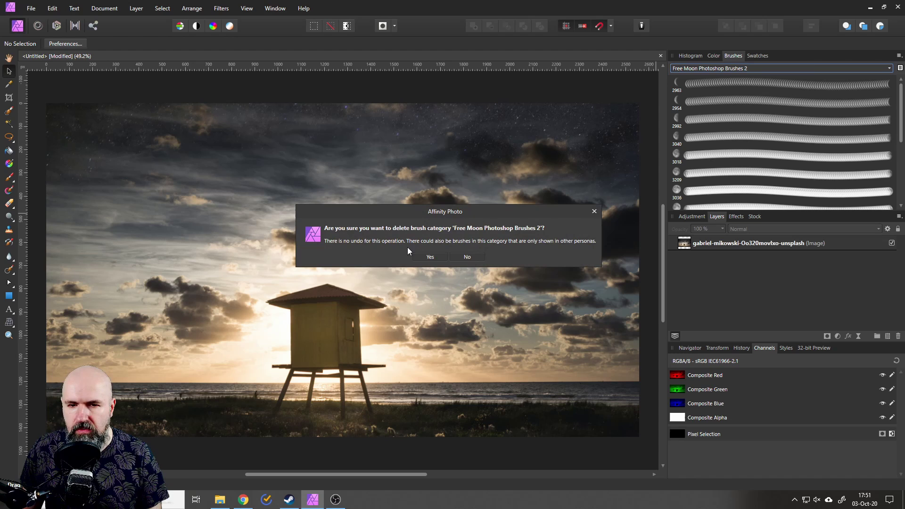
pyautogui.click(430, 257)
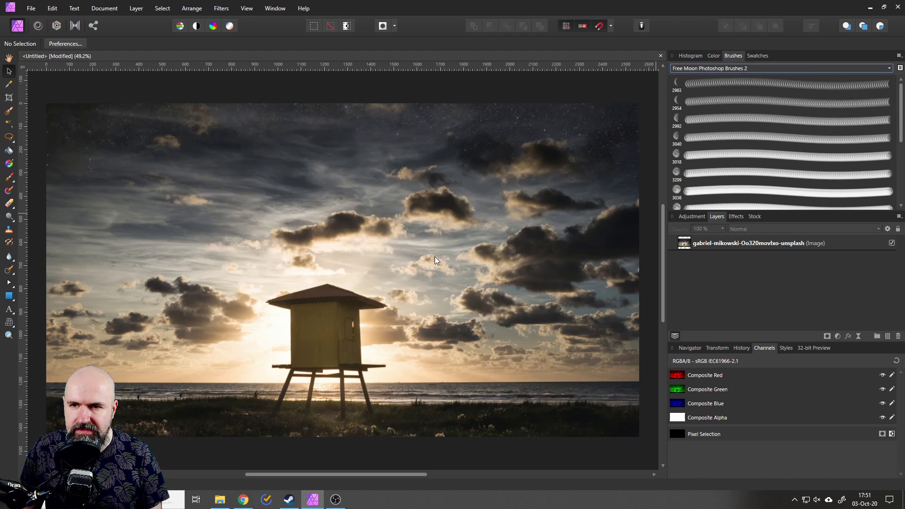
pyautogui.click(707, 69)
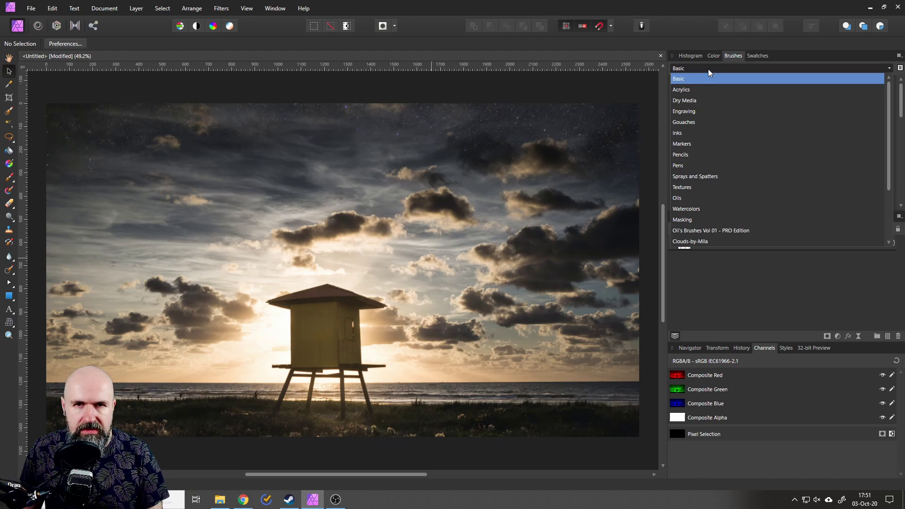
pyautogui.scroll(-2, 715, 189)
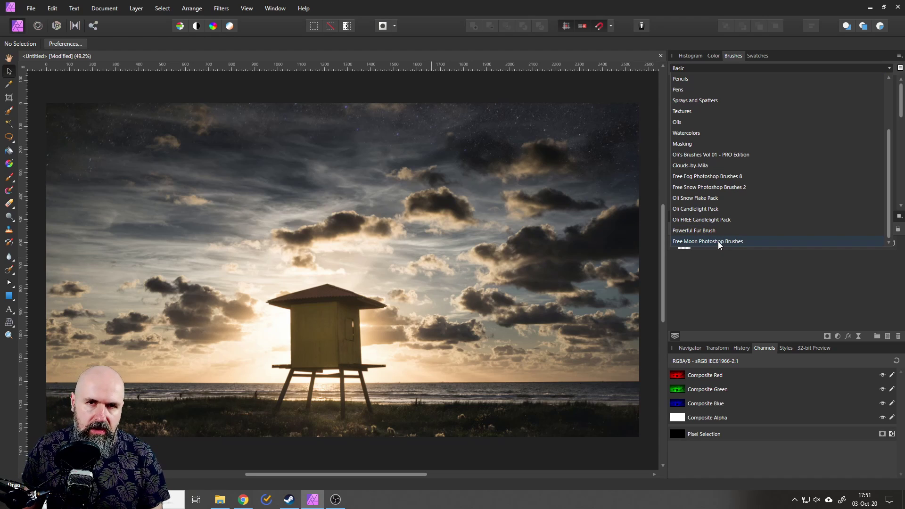
# Switch the brush library to the Free Moon Photoshop Brushes category.
pyautogui.click(717, 241)
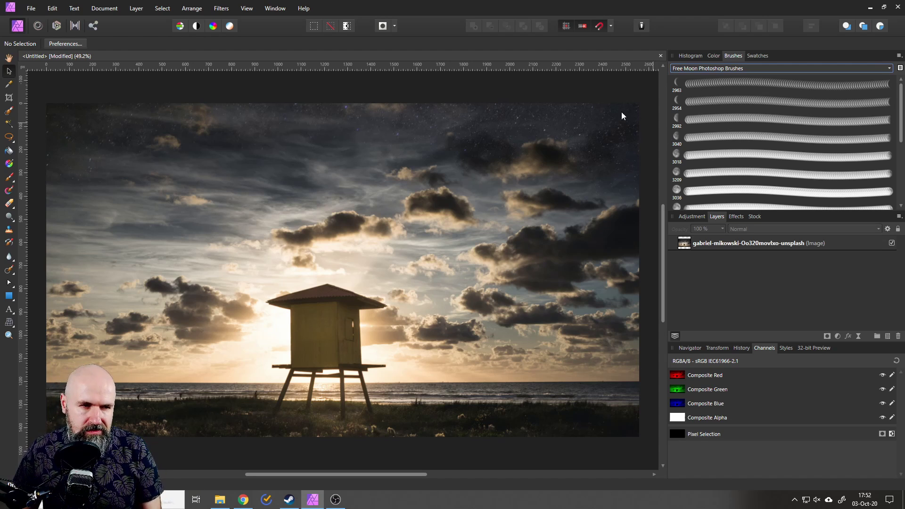
# Take the Paint Brush Tool and pick moon brush 3040 (3040 px width, 80% hardness).
pyautogui.click(9, 176)
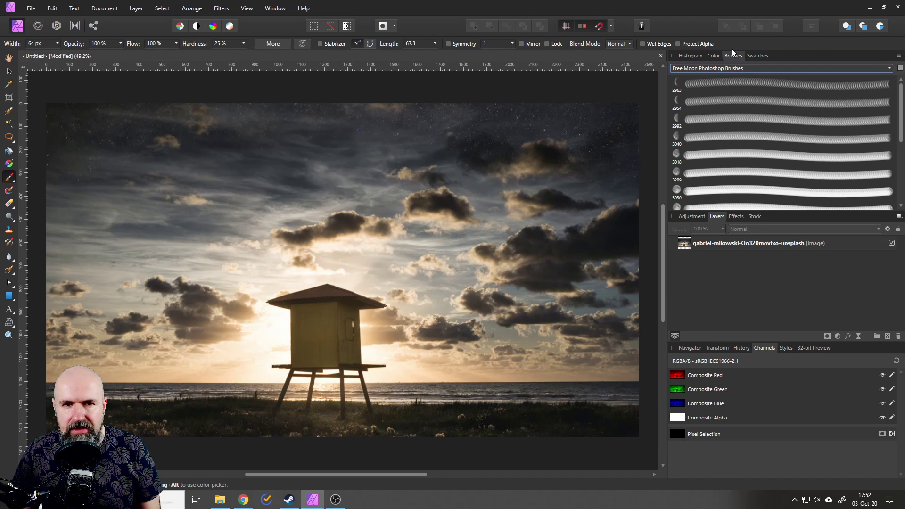
pyautogui.click(271, 44)
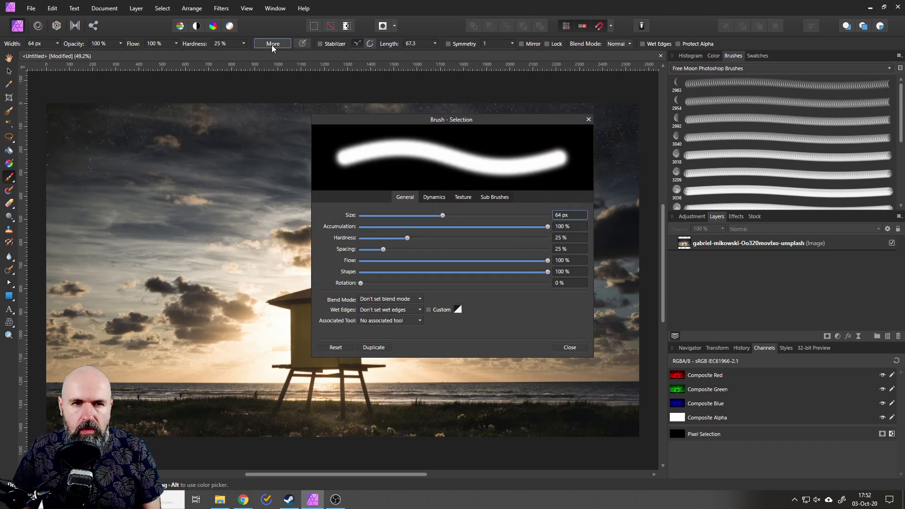
pyautogui.click(589, 119)
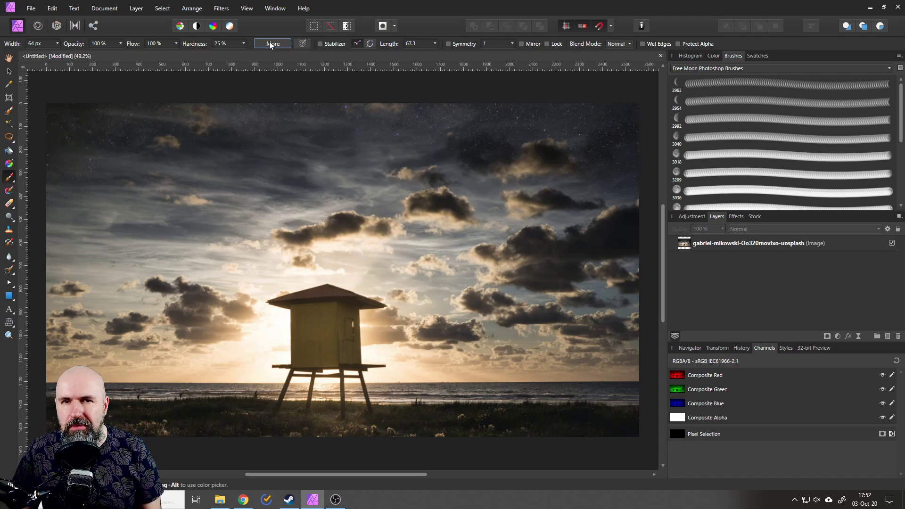
pyautogui.click(678, 137)
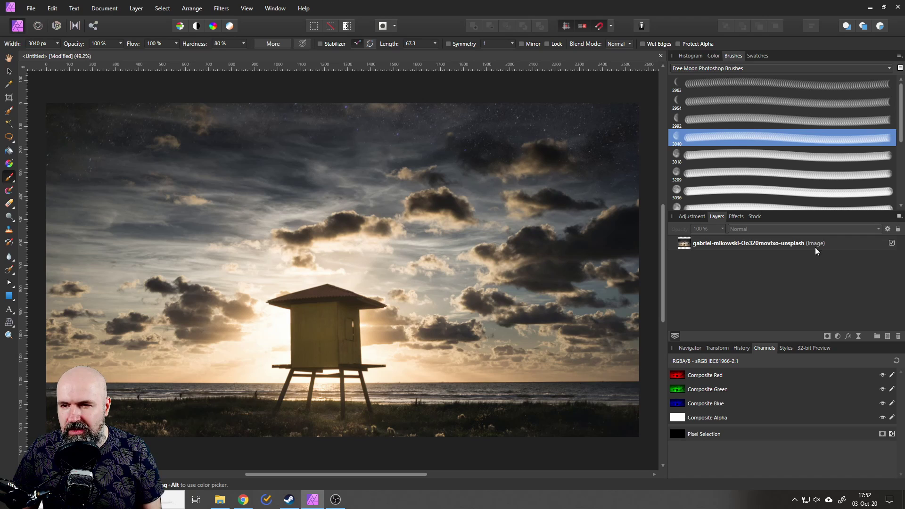
# Add an empty pixel layer, then stamp trial moons across the sky and undo them.
pyautogui.click(887, 336)
pyautogui.click(381, 221)
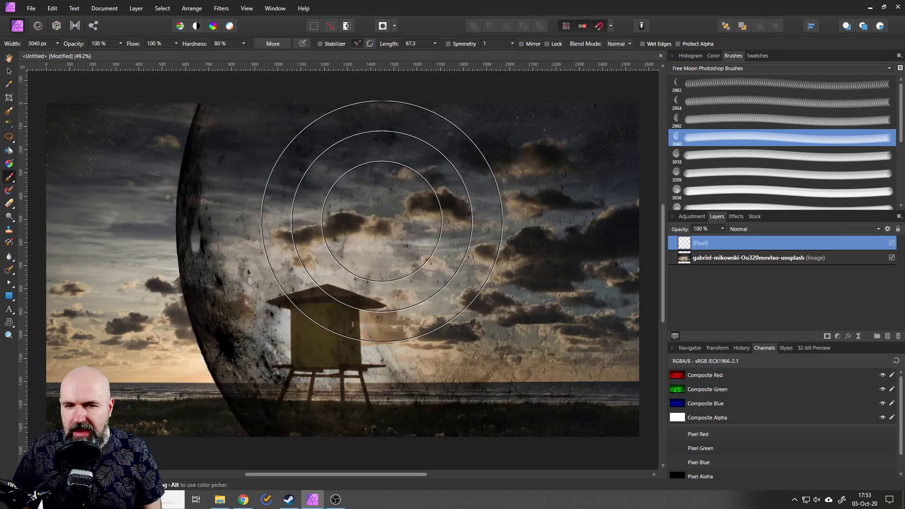
pyautogui.hotkey('ctrl', 'z')
pyautogui.click(468, 279)
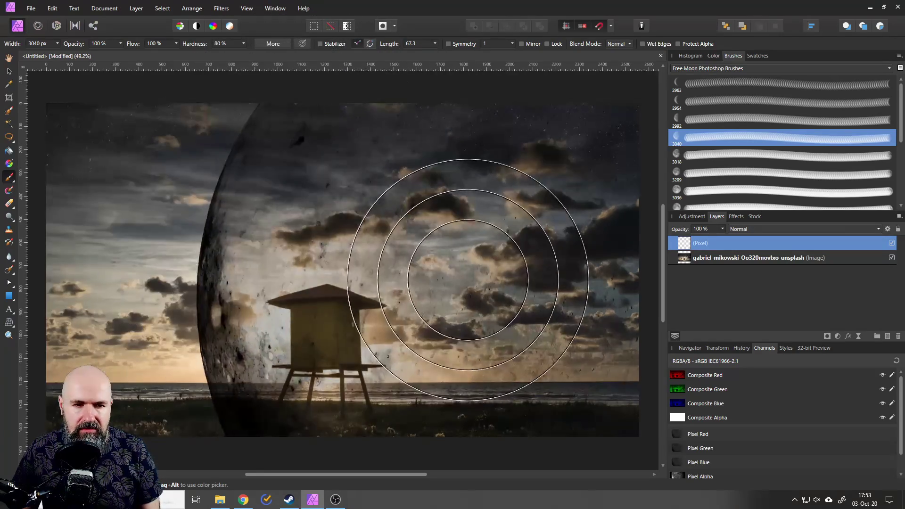
pyautogui.click(396, 156)
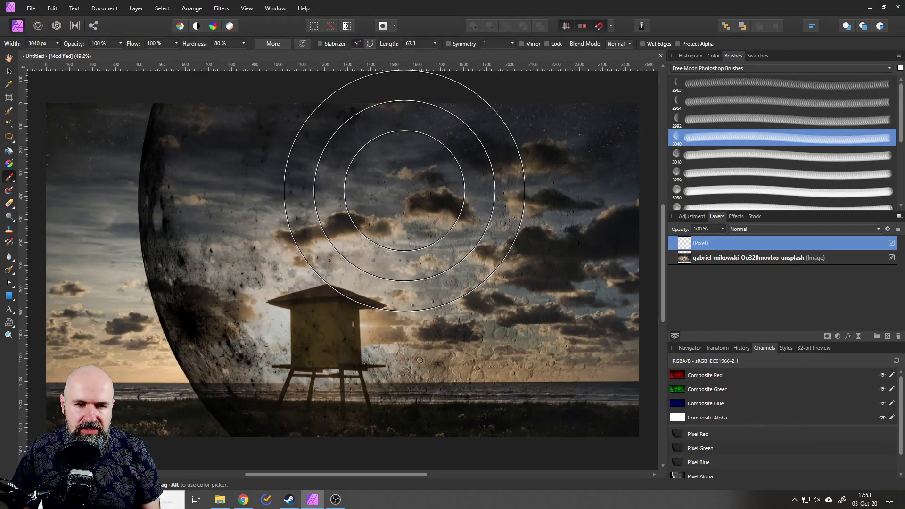
pyautogui.hotkey('ctrl', 'z')
pyautogui.click(363, 183)
pyautogui.hotkey('ctrl', 'z')
# Make white the painting colour, undo a trial white stroke, and return to the moon brushes.
pyautogui.click(713, 56)
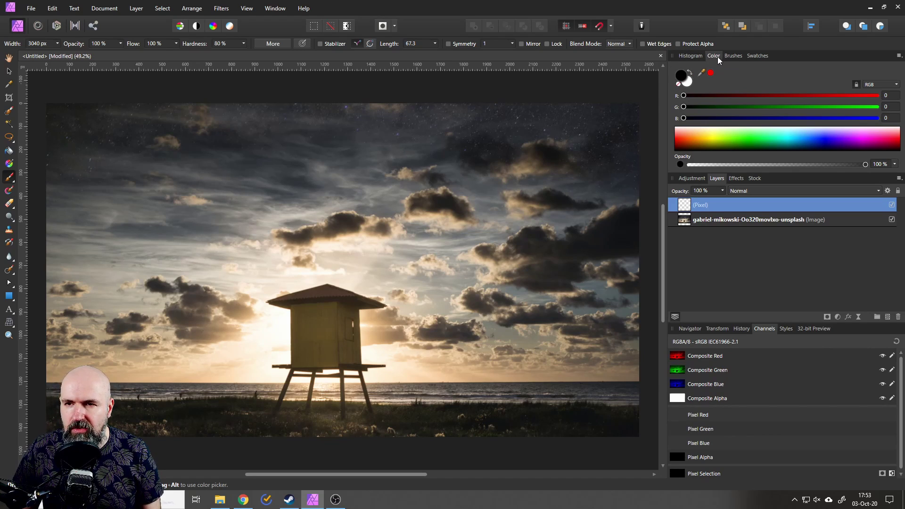
pyautogui.click(687, 81)
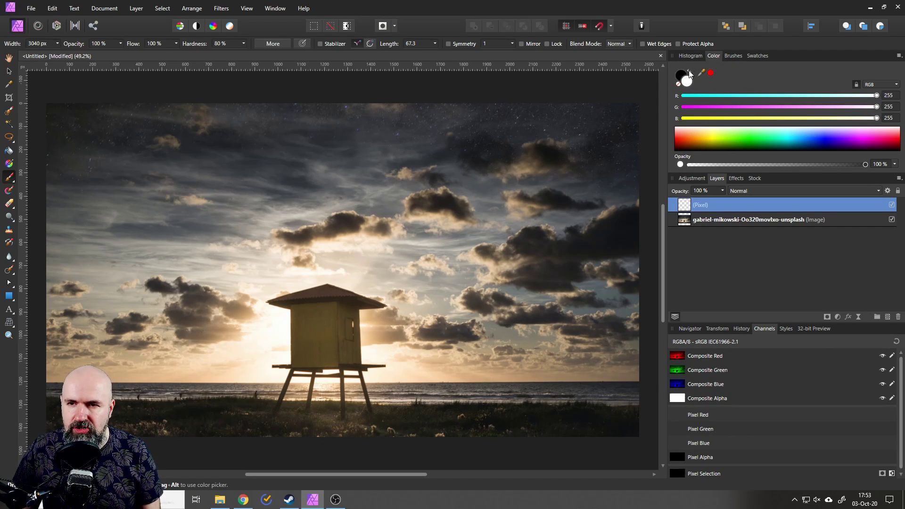
pyautogui.moveTo(556, 85)
pyautogui.mouseDown()
pyautogui.moveTo(343, 162)
pyautogui.moveTo(313, 94)
pyautogui.moveTo(394, 222)
pyautogui.moveTo(383, 367)
pyautogui.moveTo(384, 337)
pyautogui.moveTo(323, 192)
pyautogui.moveTo(362, 191)
pyautogui.moveTo(373, 206)
pyautogui.moveTo(364, 162)
pyautogui.moveTo(616, 37)
pyautogui.moveTo(263, 129)
pyautogui.moveTo(498, 135)
pyautogui.mouseUp()
pyautogui.hotkey('ctrl', 'z')
pyautogui.hotkey('ctrl', 'z')
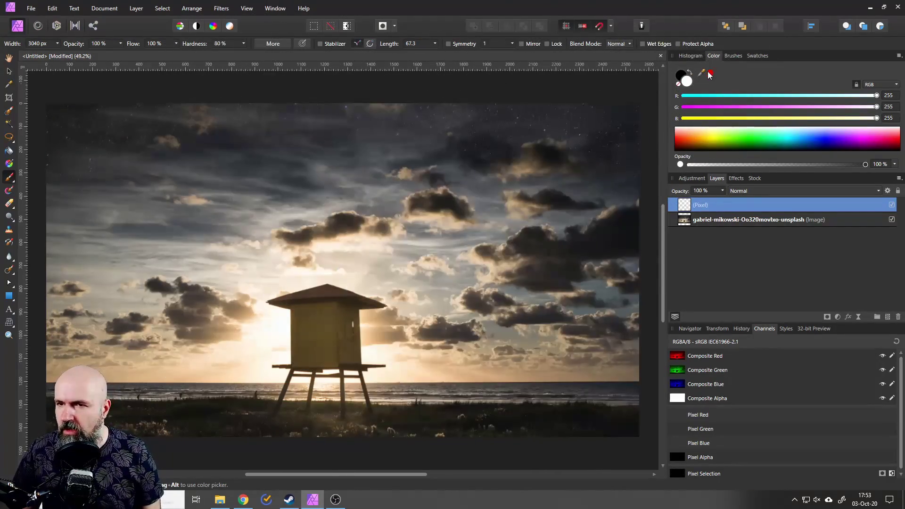
pyautogui.click(733, 56)
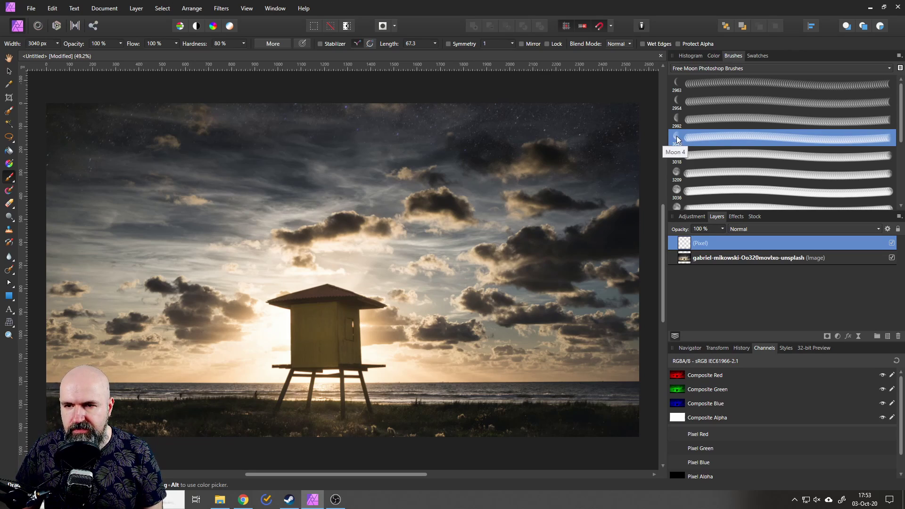
pyautogui.moveTo(264, 202); pyautogui.dragTo(327, 224)
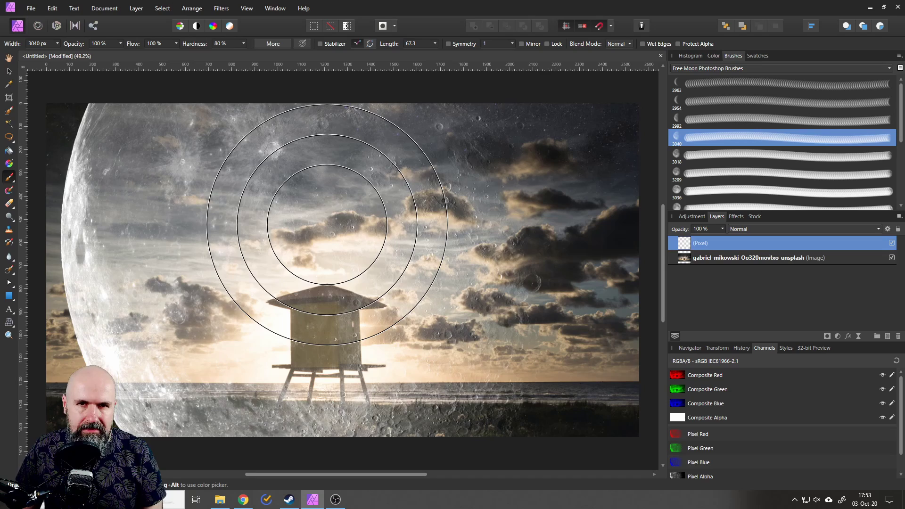
pyautogui.hotkey('ctrl', 'z')
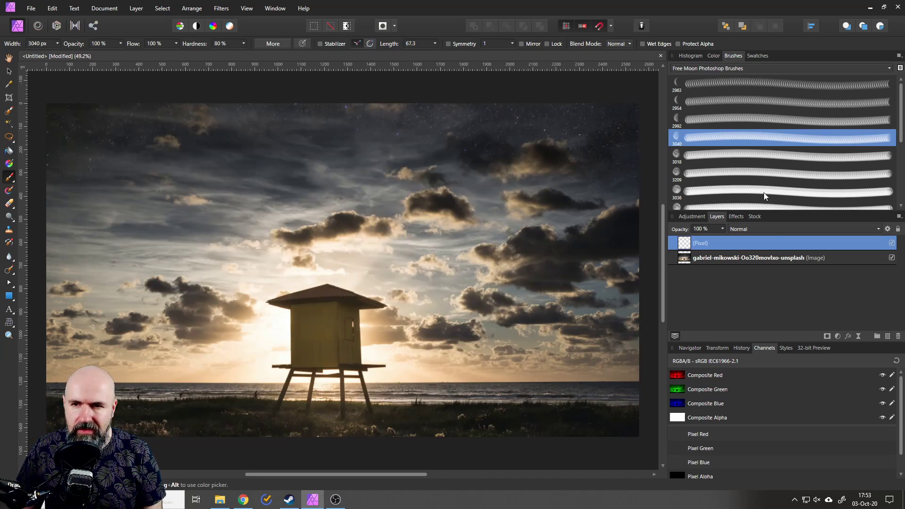
pyautogui.scroll(-5, 684, 137)
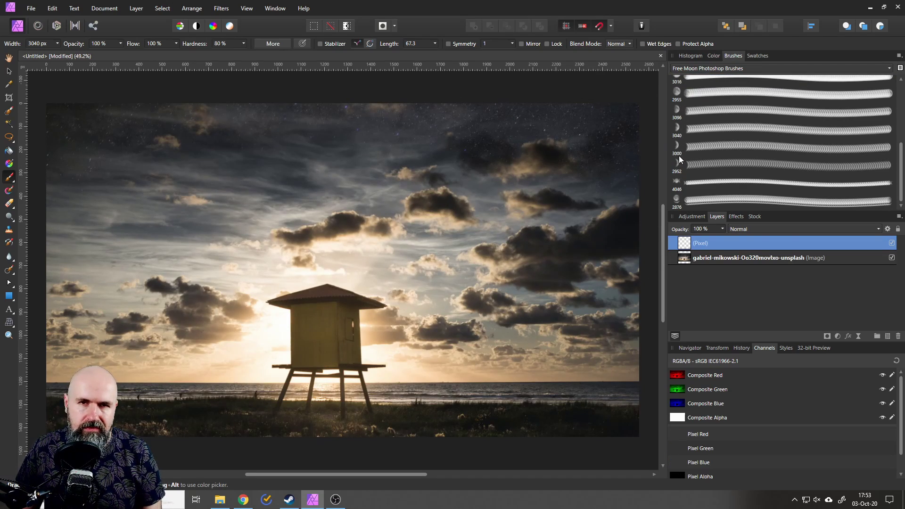
pyautogui.scroll(5, 702, 145)
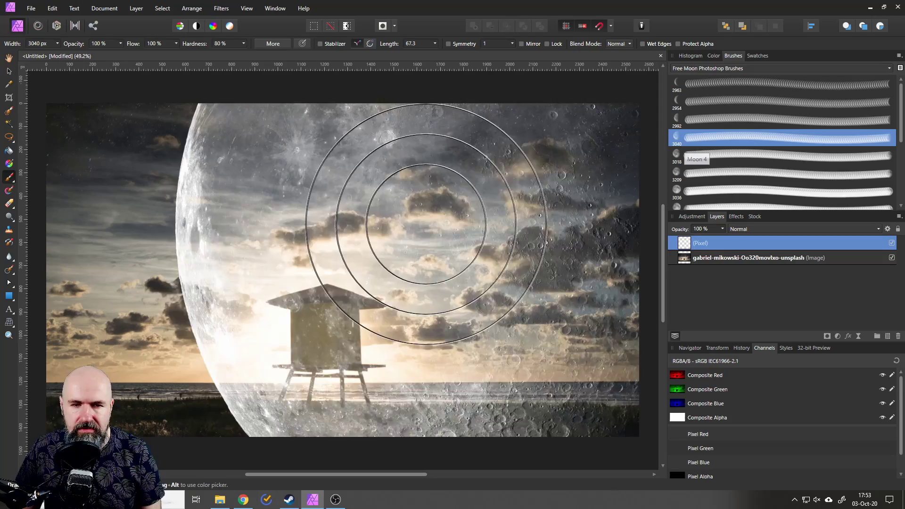
pyautogui.moveTo(382, 212)
pyautogui.mouseDown()
pyautogui.moveTo(325, 200)
pyautogui.moveTo(361, 202)
pyautogui.mouseUp()
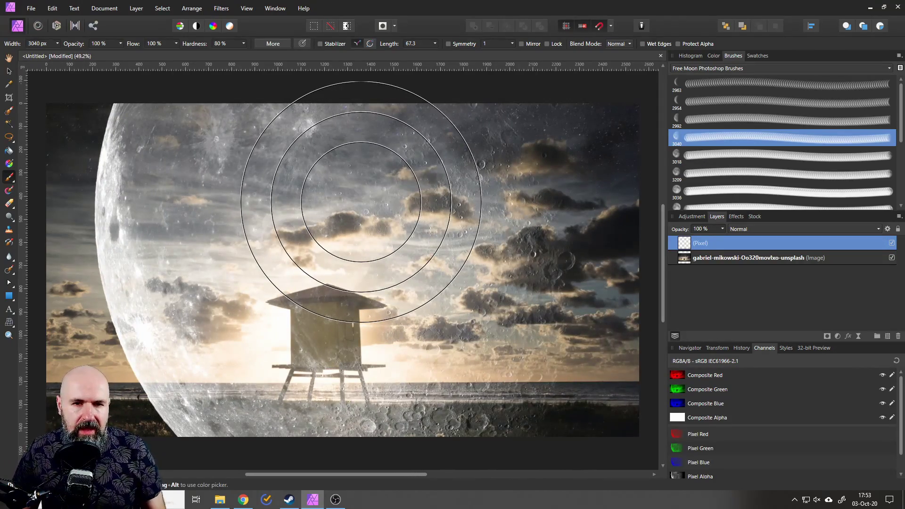
pyautogui.hotkey('ctrl', 'z')
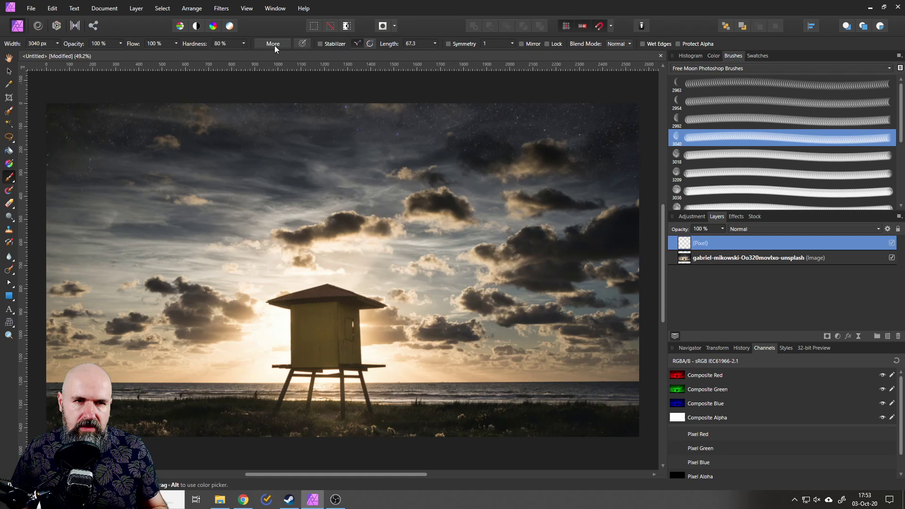
# Review the moon brush's General and Dynamics settings: 3040 px, 80% hardness, 25% spacing, 0% jitter.
pyautogui.click(274, 43)
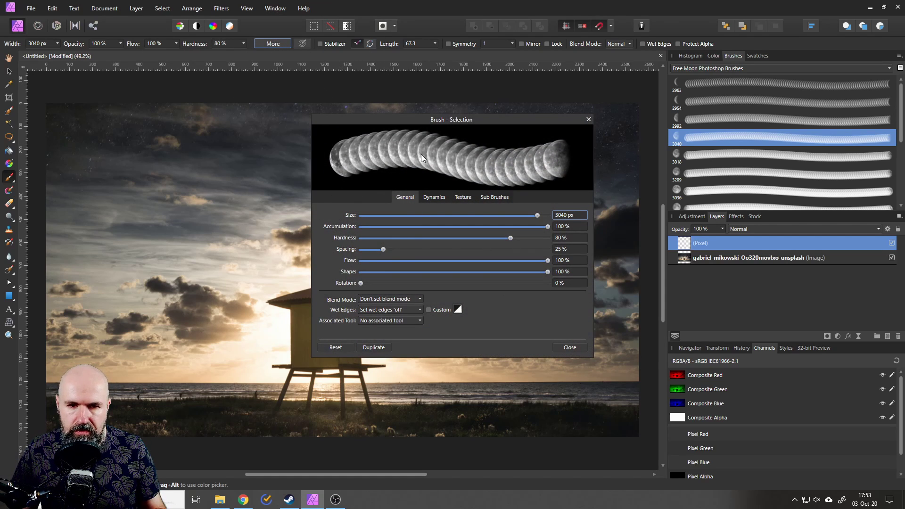
pyautogui.click(436, 196)
pyautogui.click(403, 197)
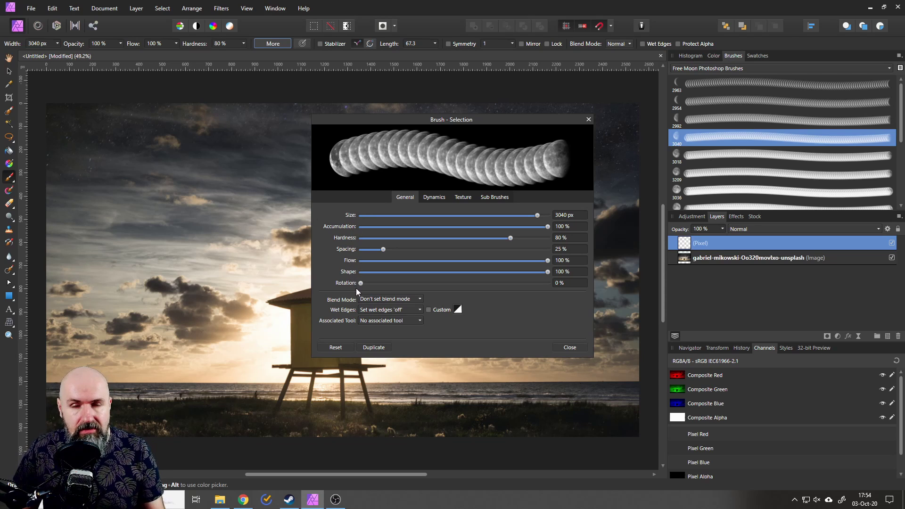
pyautogui.click(434, 200)
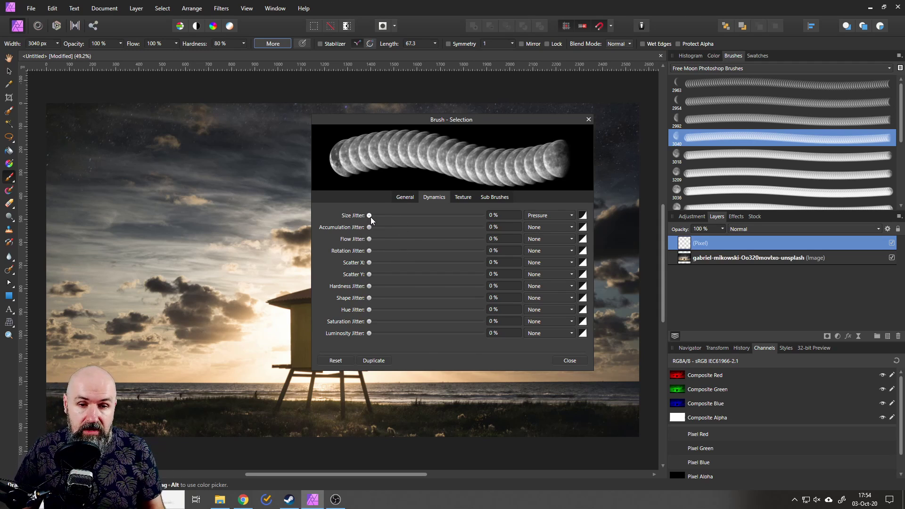
pyautogui.click(404, 197)
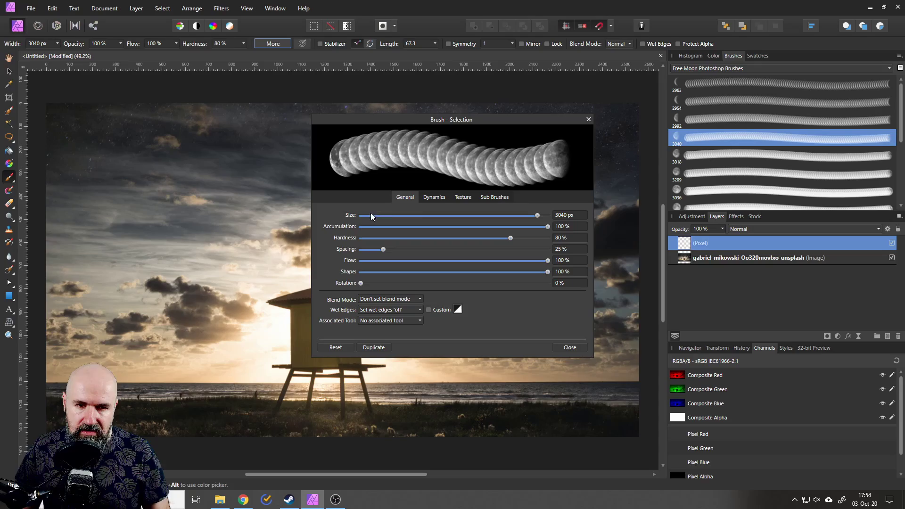
# Close the brush settings and undo a trial stroke of large moon dabs.
pyautogui.click(588, 119)
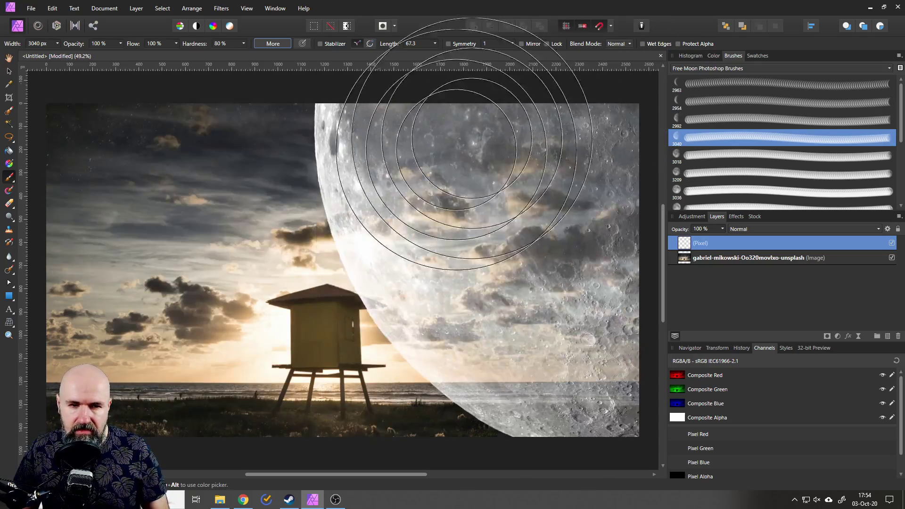
pyautogui.moveTo(440, 81)
pyautogui.mouseDown()
pyautogui.moveTo(313, 208)
pyautogui.moveTo(409, 157)
pyautogui.moveTo(387, 116)
pyautogui.moveTo(401, 155)
pyautogui.moveTo(303, 212)
pyautogui.moveTo(356, 204)
pyautogui.moveTo(313, 202)
pyautogui.moveTo(323, 222)
pyautogui.moveTo(142, 61)
pyautogui.mouseUp()
pyautogui.hotkey('ctrl', 'z')
pyautogui.hotkey('ctrl', 'z')
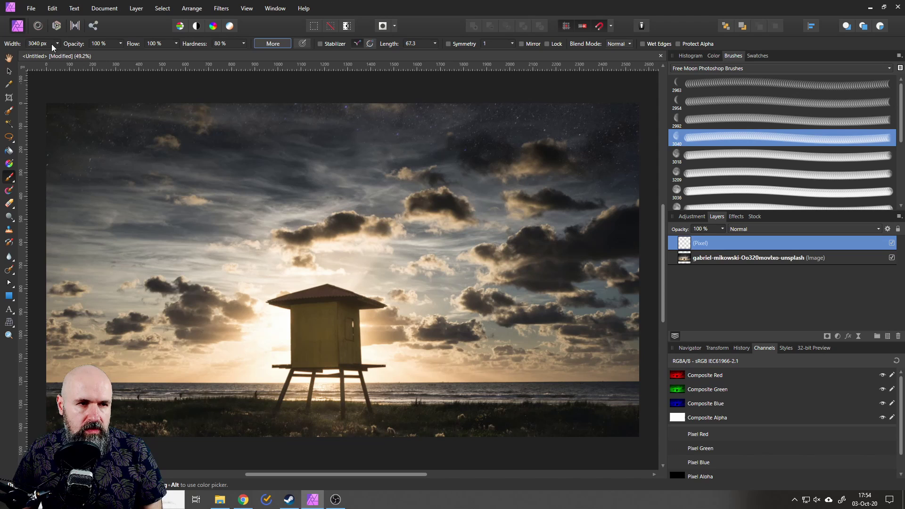
# Set the moon brush width to 519 px, after trying 305, 348 and 399 px.
pyautogui.click(57, 43)
pyautogui.click(49, 52)
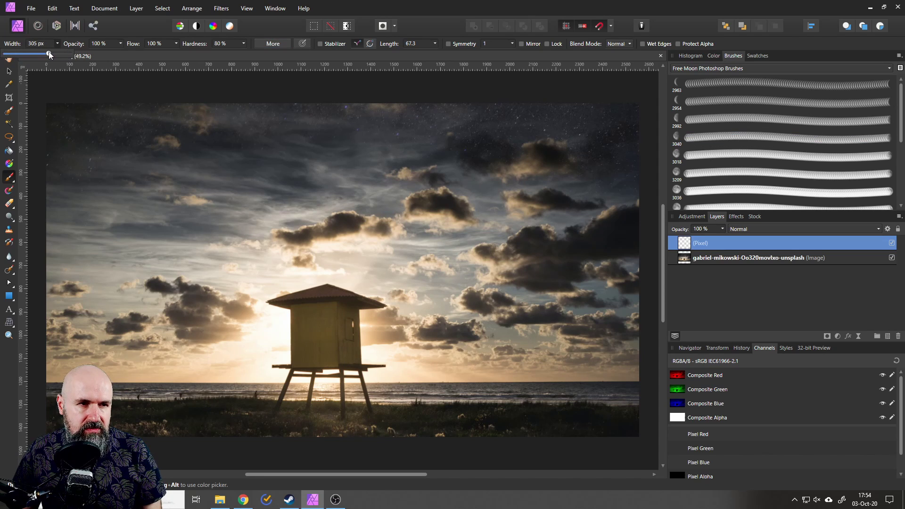
pyautogui.moveTo(50, 53); pyautogui.dragTo(51, 53)
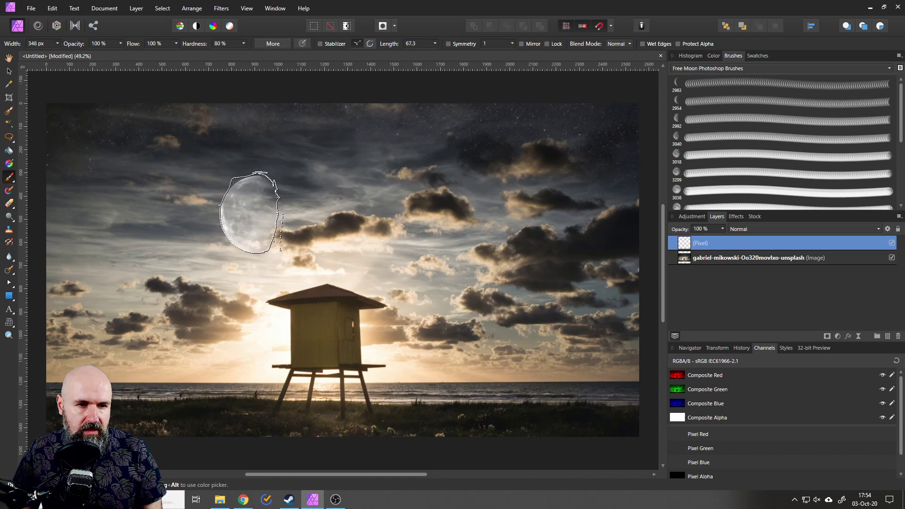
pyautogui.click(146, 103)
pyautogui.click(57, 43)
pyautogui.moveTo(58, 54); pyautogui.dragTo(65, 55)
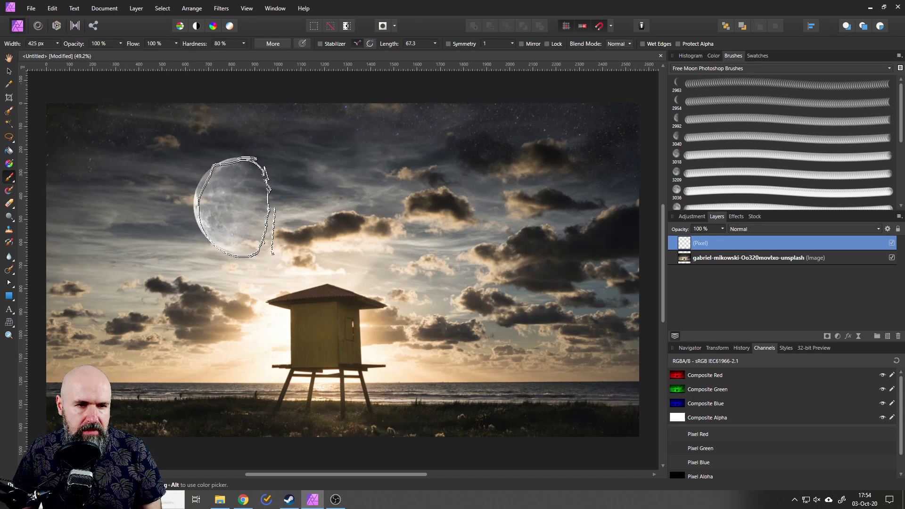
pyautogui.click(57, 44)
pyautogui.moveTo(60, 55); pyautogui.dragTo(67, 55)
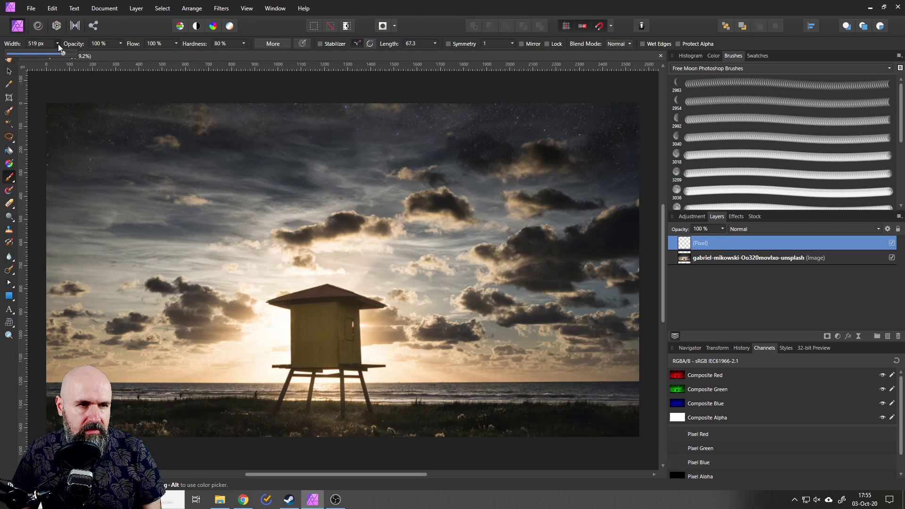
pyautogui.click(58, 44)
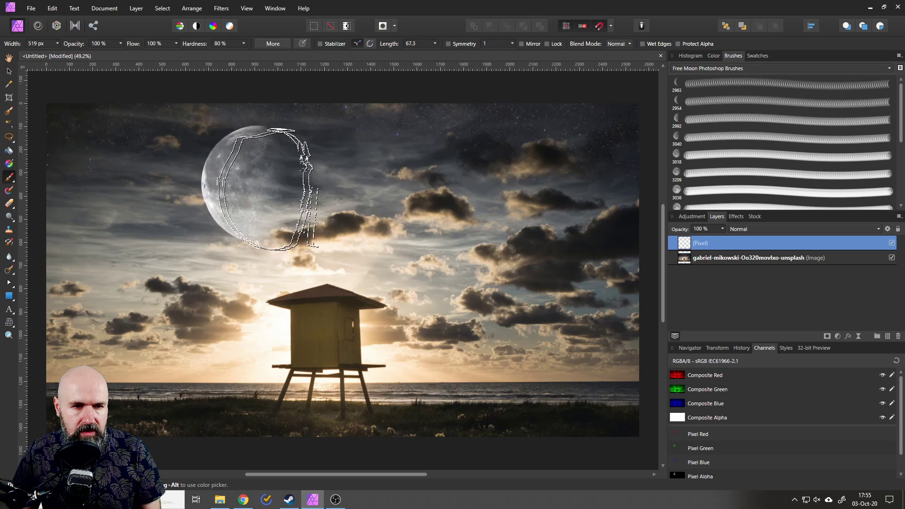
# Stamp a 519 px moon in the upper-left sky and nudge it into place with the Move Tool.
pyautogui.click(238, 185)
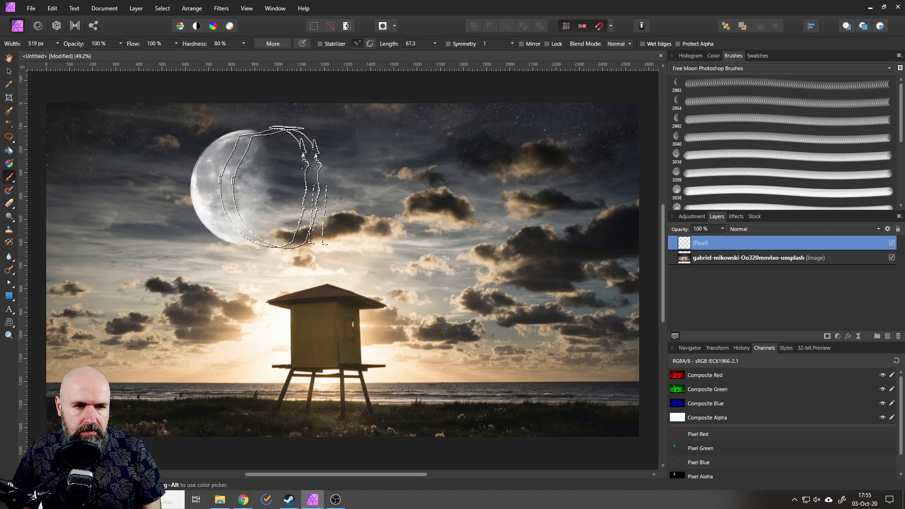
pyautogui.click(9, 72)
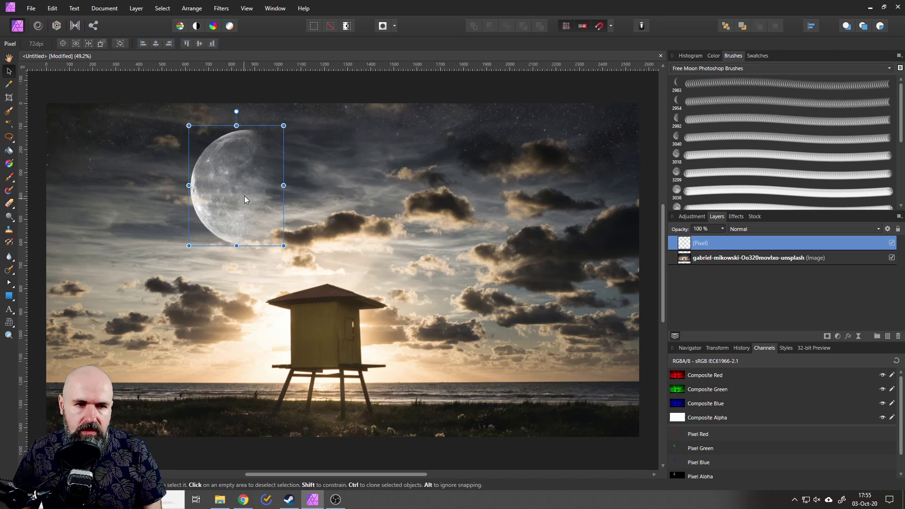
pyautogui.moveTo(234, 197)
pyautogui.mouseDown()
pyautogui.moveTo(440, 223)
pyautogui.moveTo(316, 213)
pyautogui.moveTo(168, 223)
pyautogui.moveTo(304, 217)
pyautogui.moveTo(230, 203)
pyautogui.moveTo(239, 198)
pyautogui.mouseUp()
pyautogui.click(132, 215)
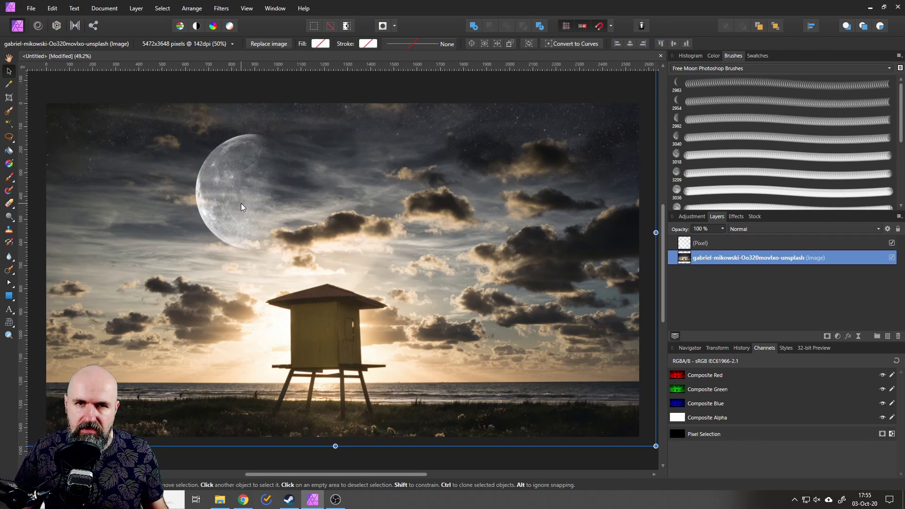
pyautogui.scroll(6, 195, 205)
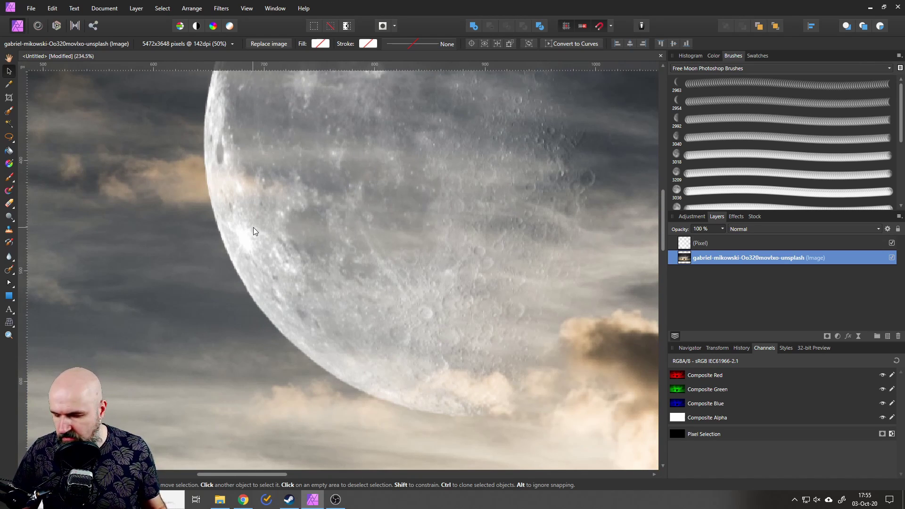
pyautogui.scroll(-3, 257, 225)
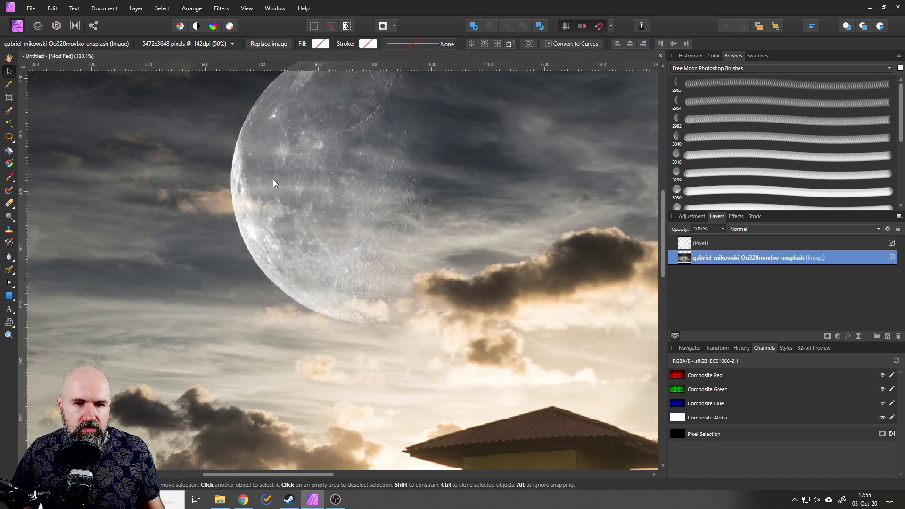
pyautogui.scroll(2, 278, 217)
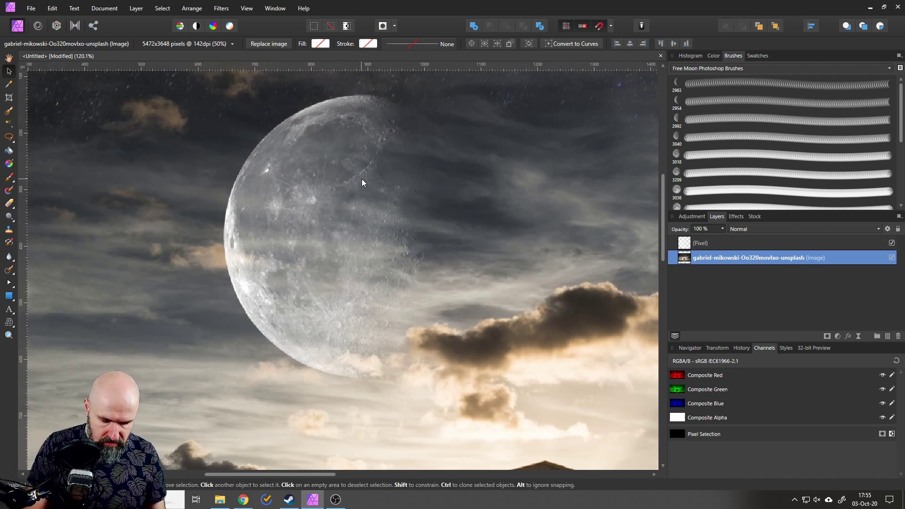
pyautogui.hotkey('ctrl', '0')
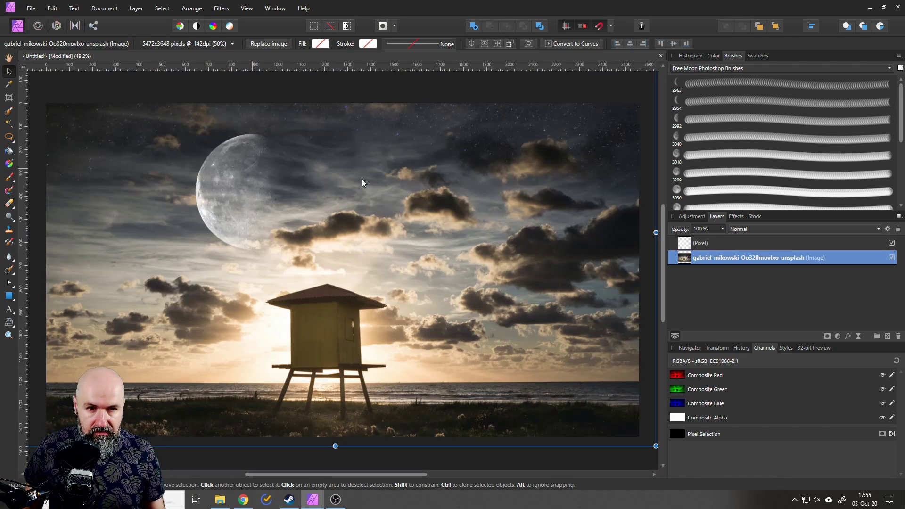
pyautogui.click(220, 168)
pyautogui.moveTo(237, 164); pyautogui.dragTo(263, 327)
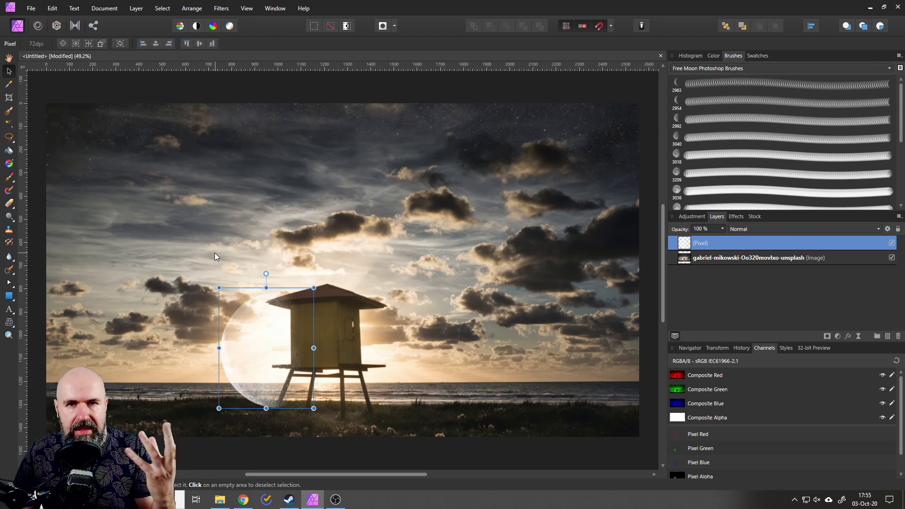
pyautogui.moveTo(249, 333); pyautogui.dragTo(217, 179)
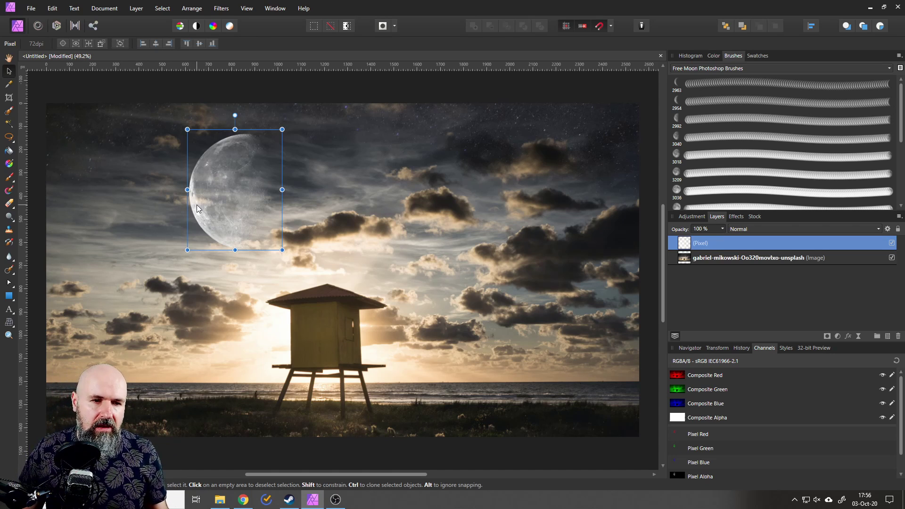
pyautogui.scroll(5, 196, 202)
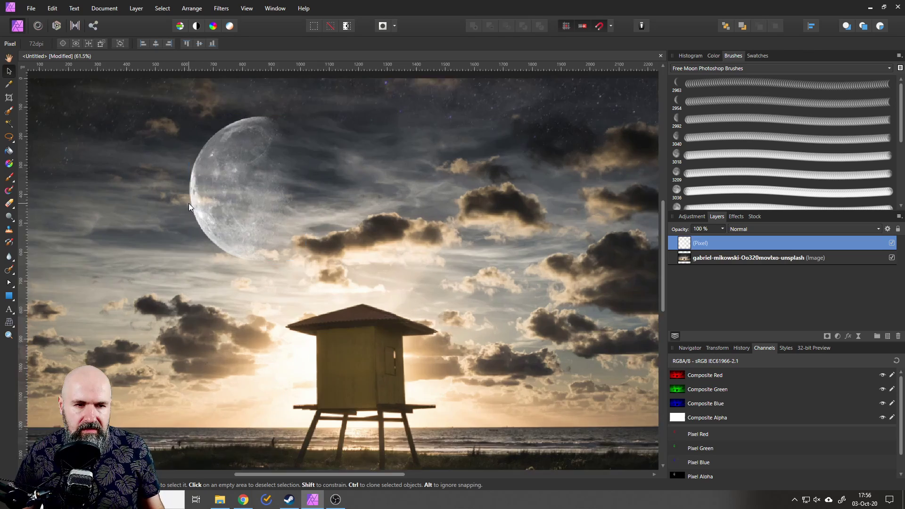
pyautogui.click(189, 205)
pyautogui.scroll(1, 306, 226)
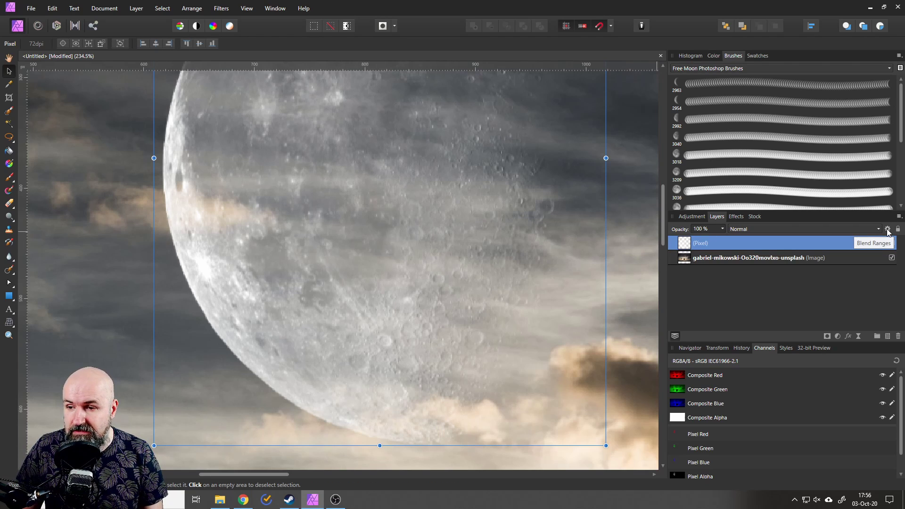
# In the moon layer's Blend Ranges, lower the Underlying Composition right node and add a midpoint.
pyautogui.click(887, 230)
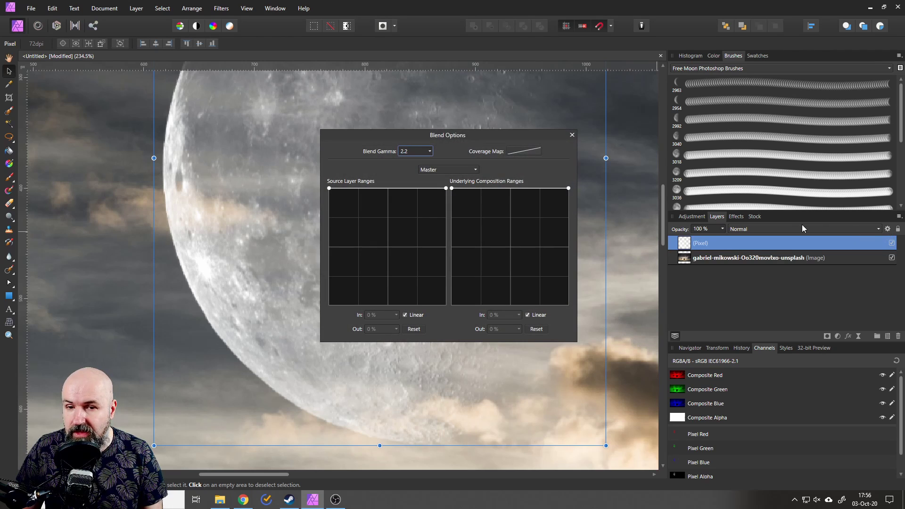
pyautogui.moveTo(431, 134); pyautogui.dragTo(440, 153)
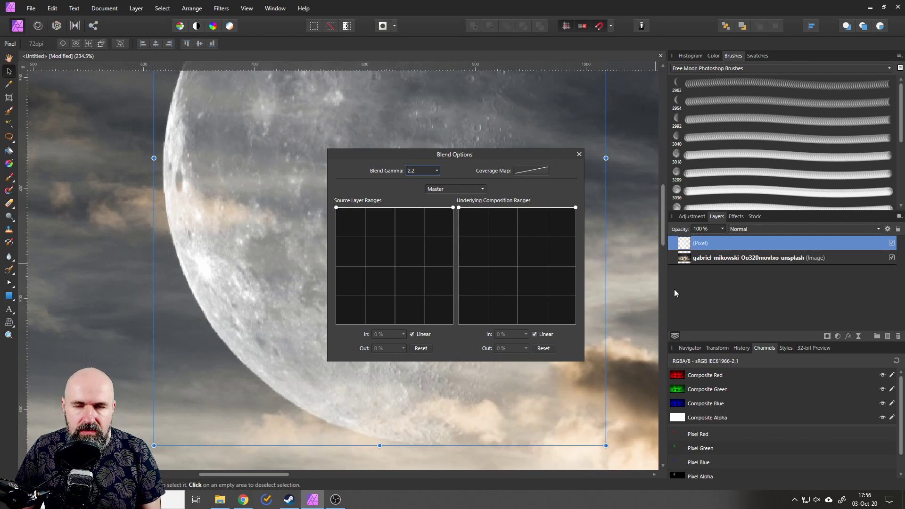
pyautogui.moveTo(473, 157); pyautogui.dragTo(417, 139)
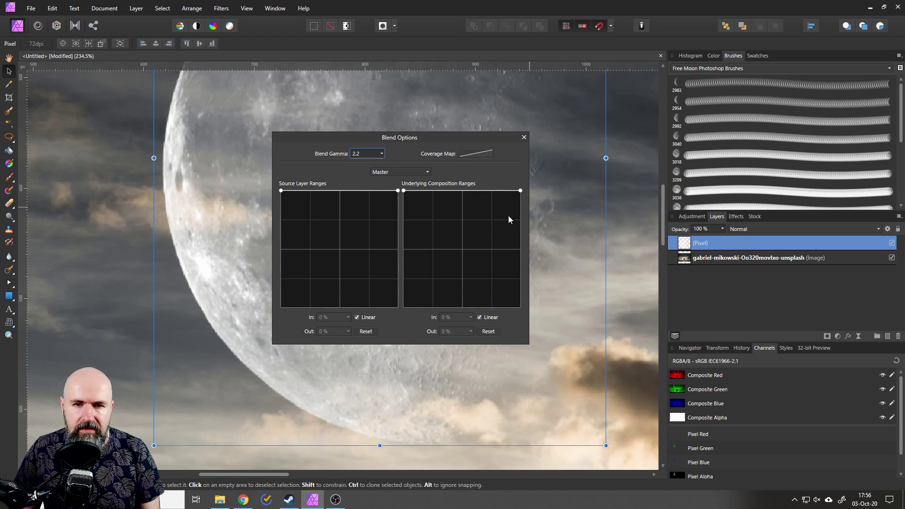
pyautogui.moveTo(423, 140); pyautogui.dragTo(402, 138)
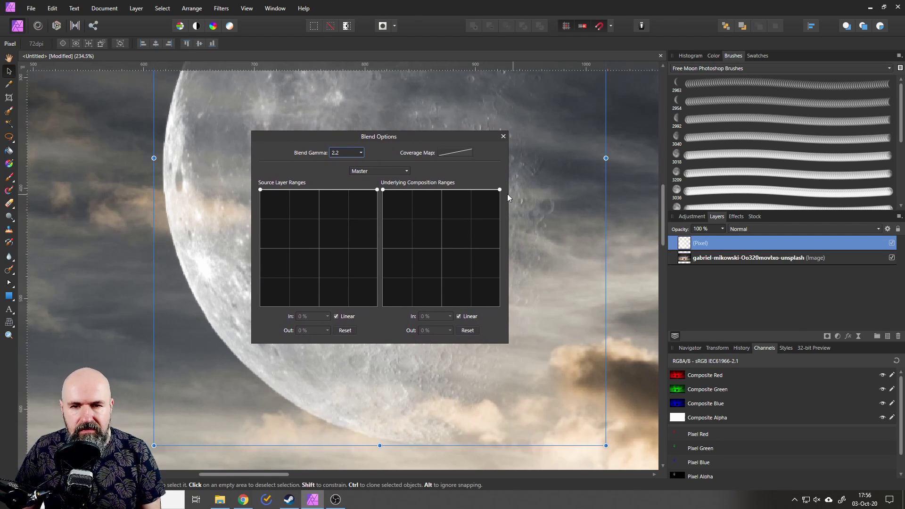
pyautogui.moveTo(499, 190); pyautogui.dragTo(464, 316)
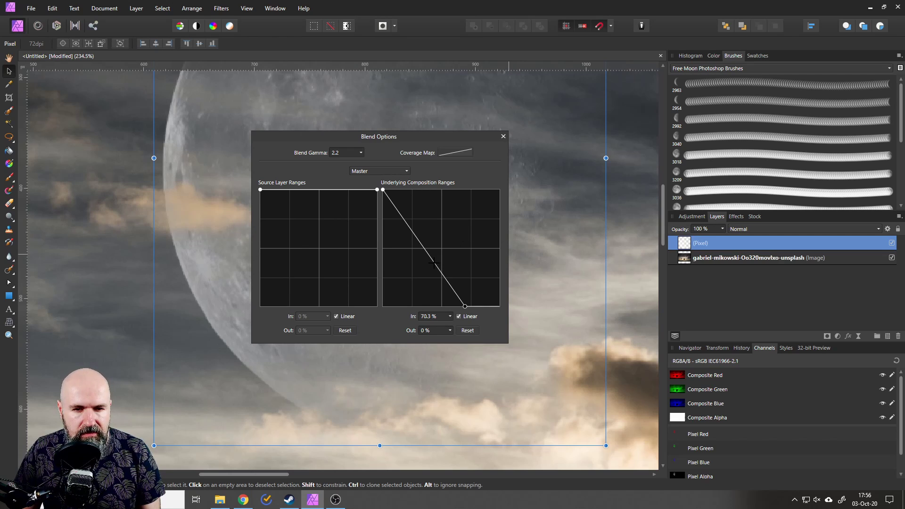
pyautogui.moveTo(437, 260); pyautogui.dragTo(429, 213)
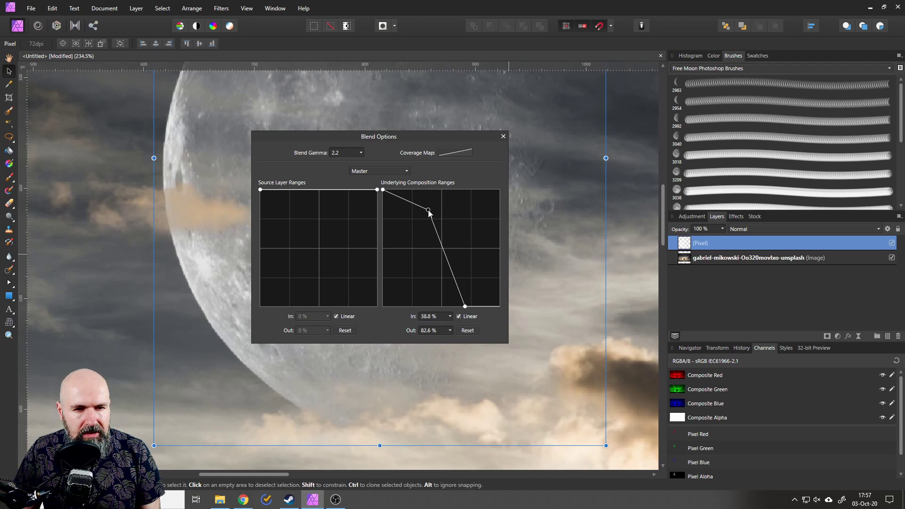
pyautogui.click(503, 137)
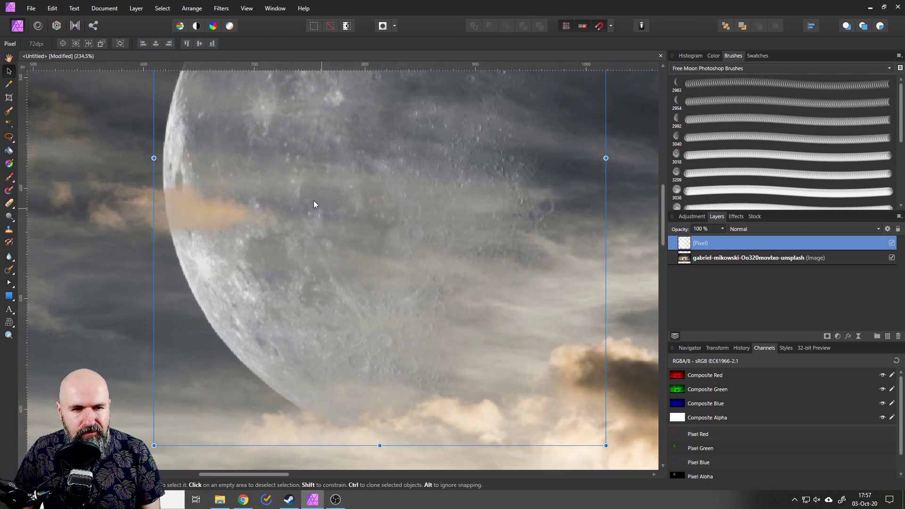
# Drag the moon right toward the sky's centre, above the beach hut with clouds across it.
pyautogui.moveTo(340, 187); pyautogui.dragTo(303, 188)
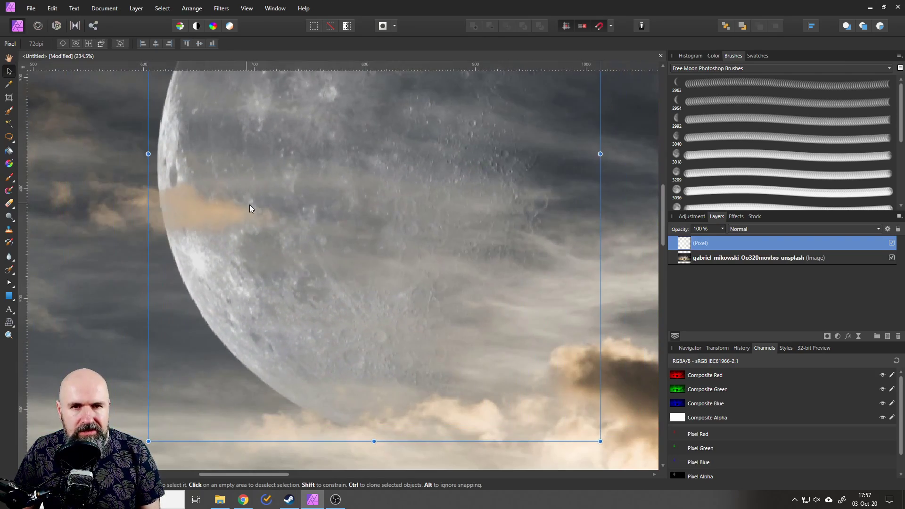
pyautogui.moveTo(250, 208); pyautogui.dragTo(218, 192)
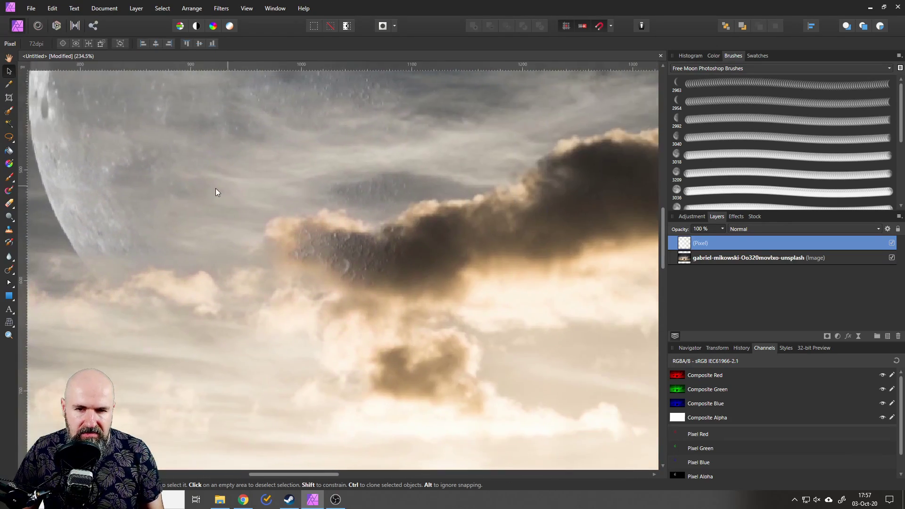
pyautogui.moveTo(289, 229); pyautogui.dragTo(338, 194)
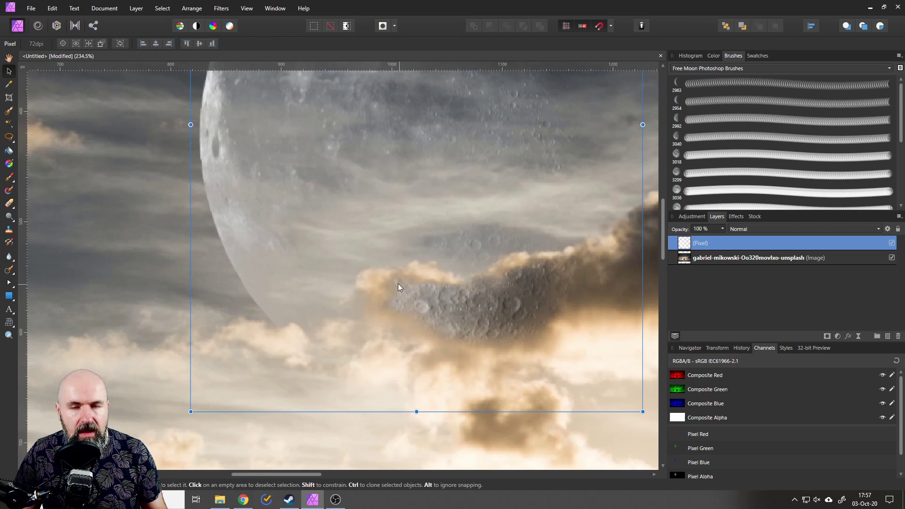
pyautogui.scroll(-5, 357, 276)
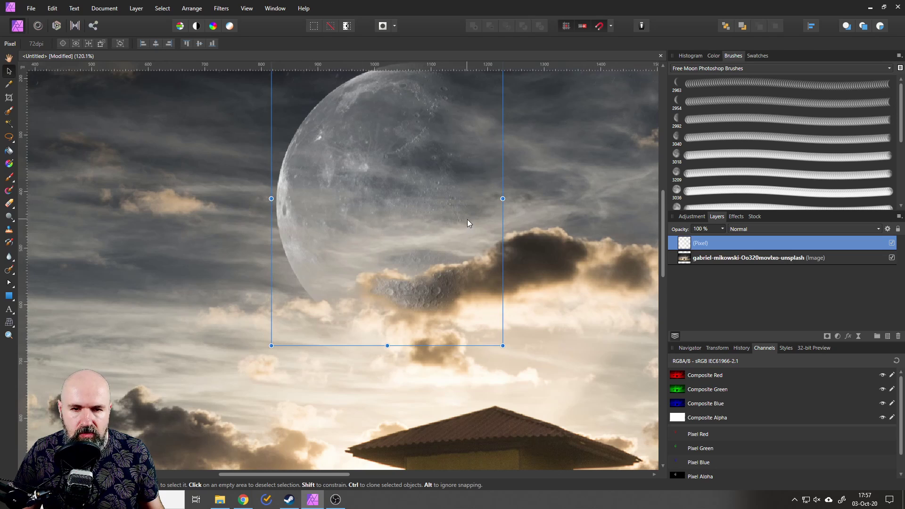
pyautogui.moveTo(360, 191); pyautogui.dragTo(394, 204)
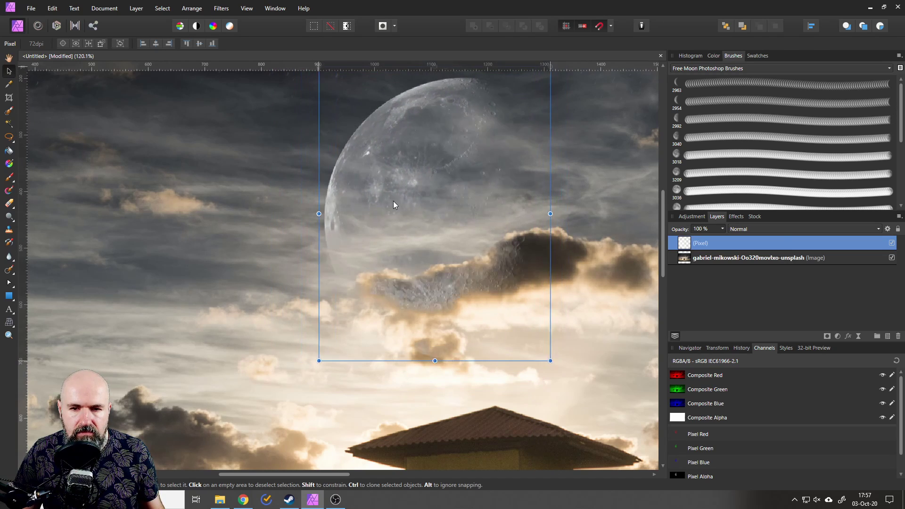
pyautogui.scroll(-5, 394, 256)
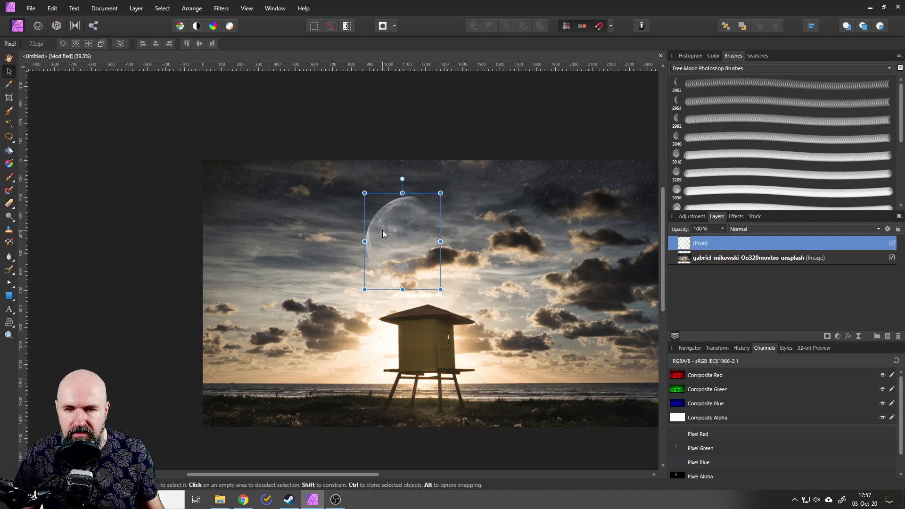
pyautogui.moveTo(383, 233); pyautogui.dragTo(469, 292)
pyautogui.scroll(4, 481, 264)
pyautogui.scroll(2, 481, 264)
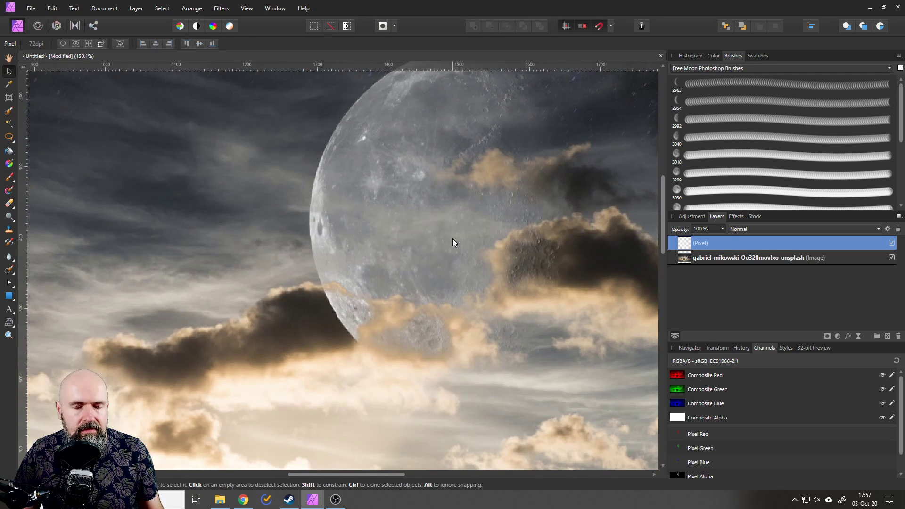
pyautogui.scroll(1, 452, 260)
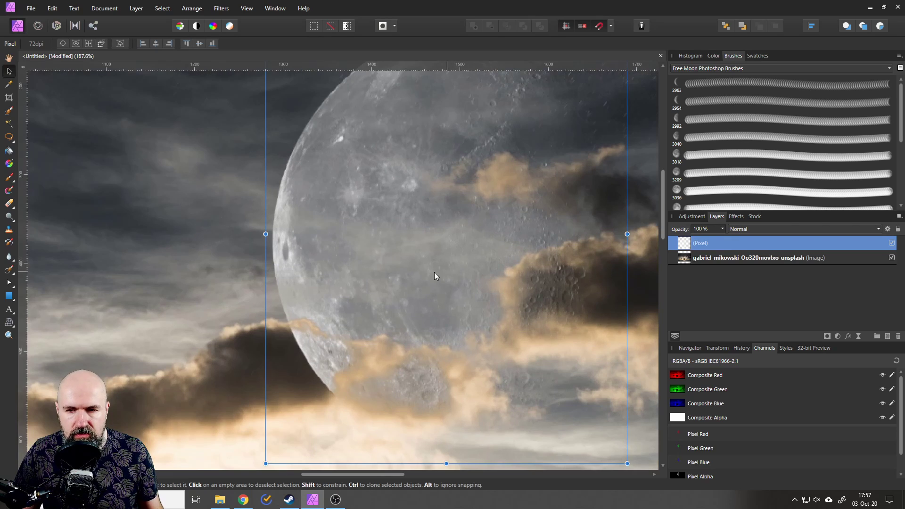
# Add a mask to the moon layer and choose the Basic 64 px soft round brush.
pyautogui.click(826, 335)
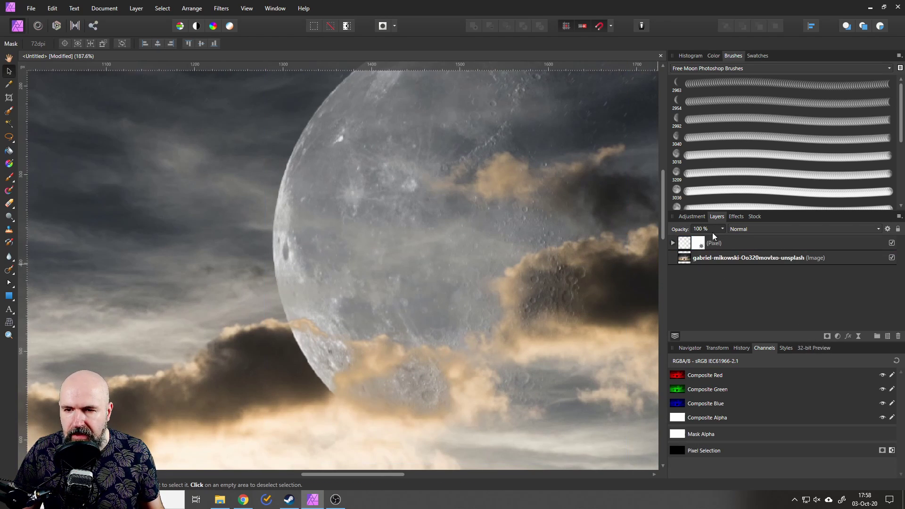
pyautogui.click(673, 243)
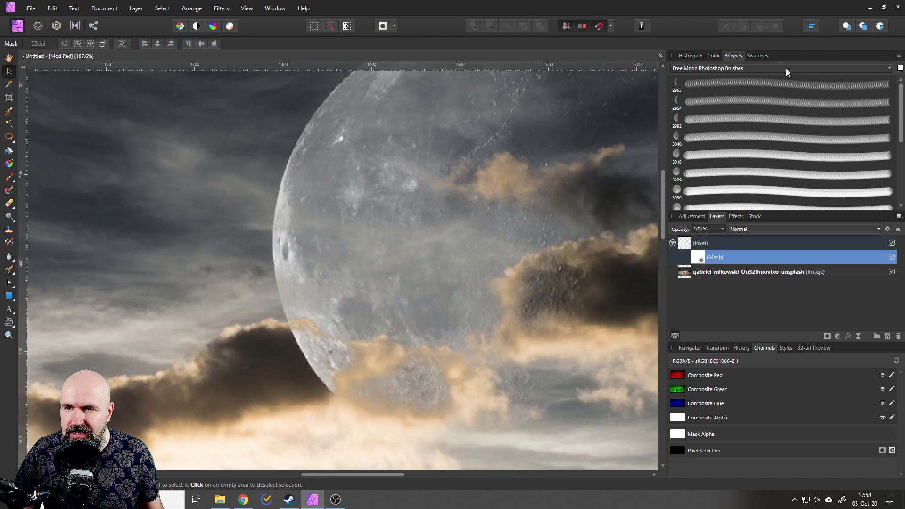
pyautogui.click(758, 68)
pyautogui.scroll(3, 730, 144)
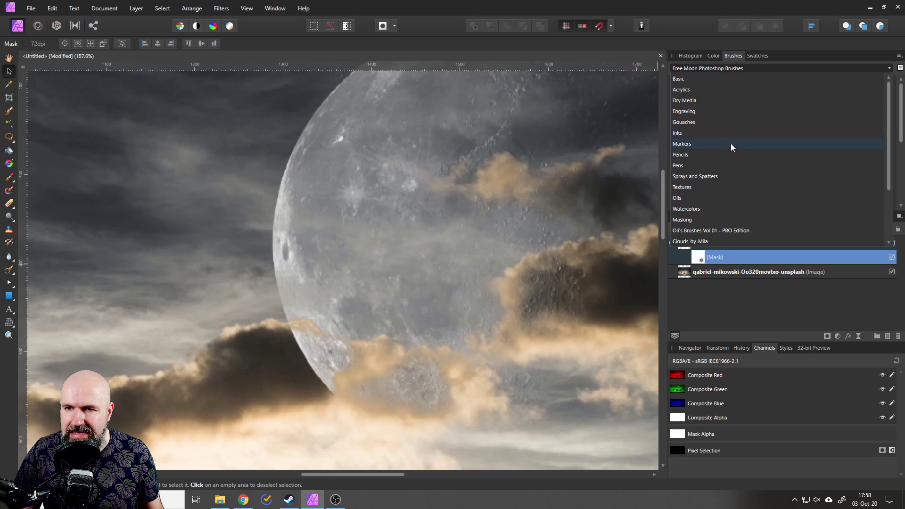
pyautogui.click(680, 80)
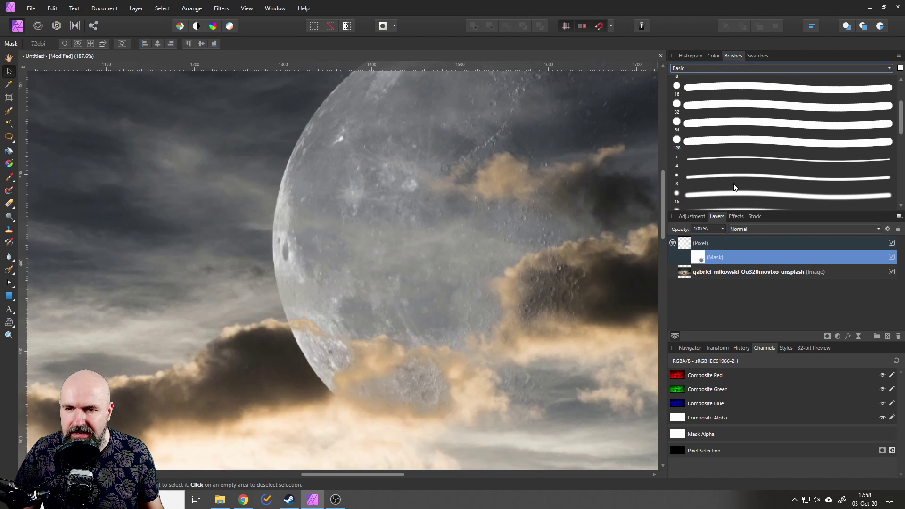
pyautogui.click(9, 176)
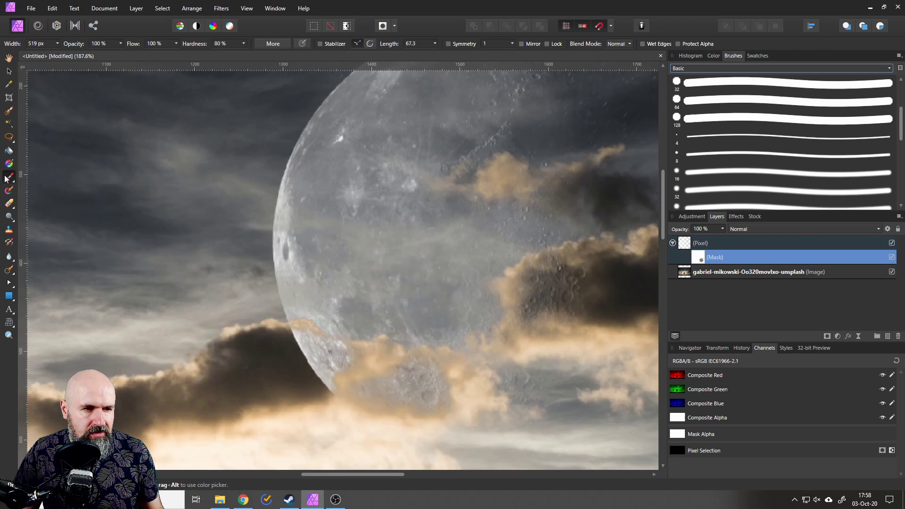
pyautogui.scroll(-3, 737, 162)
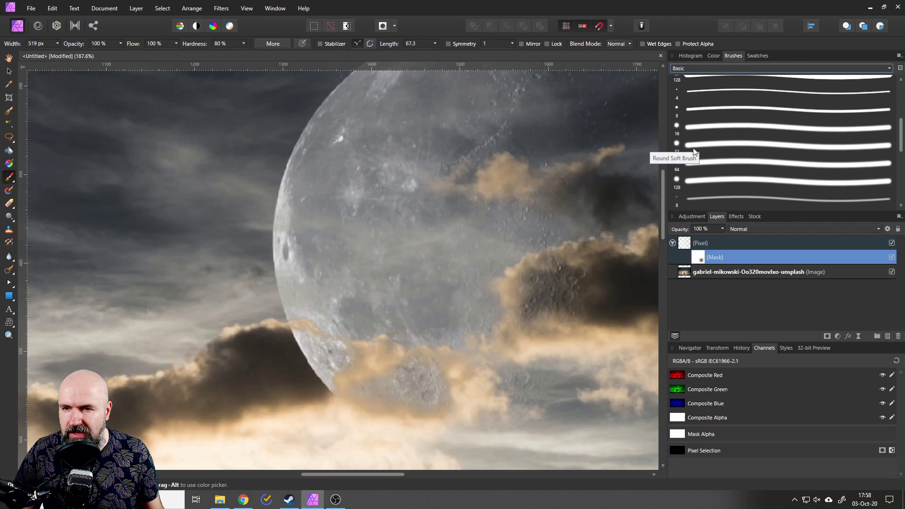
pyautogui.click(689, 163)
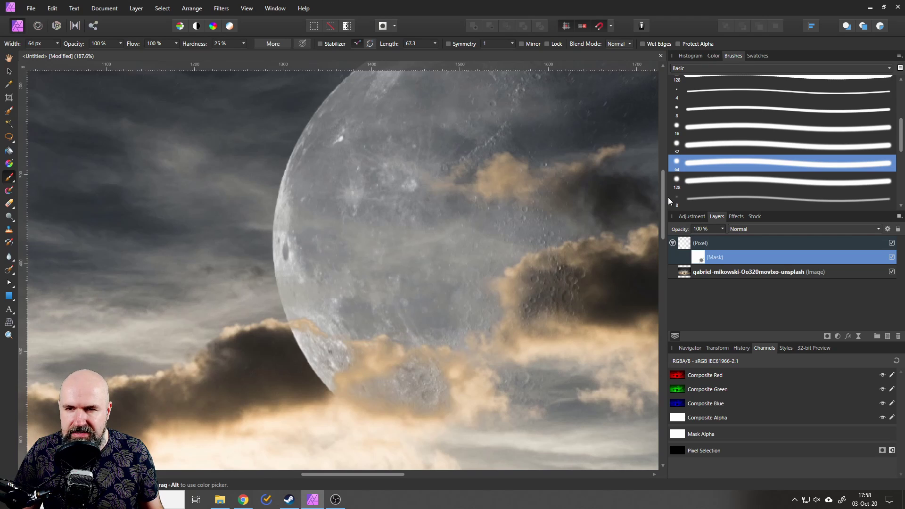
# Paint Grayscale black on the mask where dark clouds cross the moon's lower edge.
pyautogui.click(712, 56)
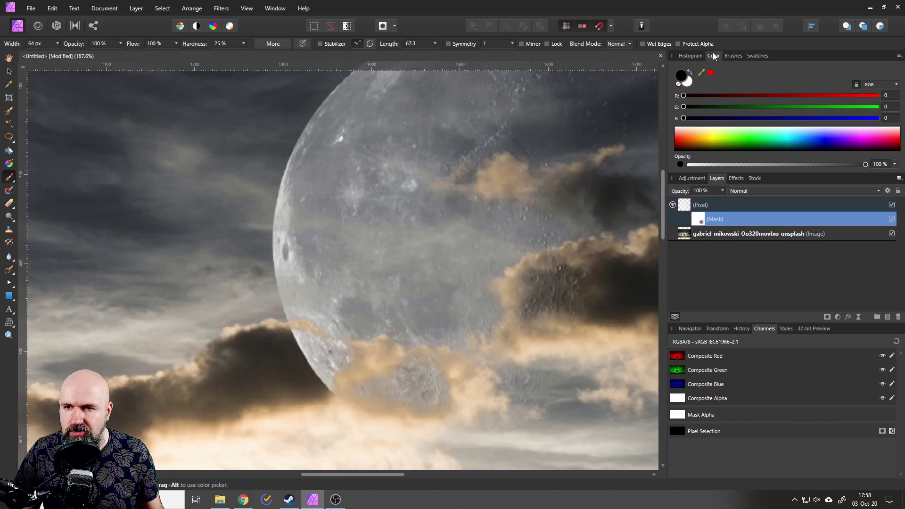
pyautogui.click(700, 222)
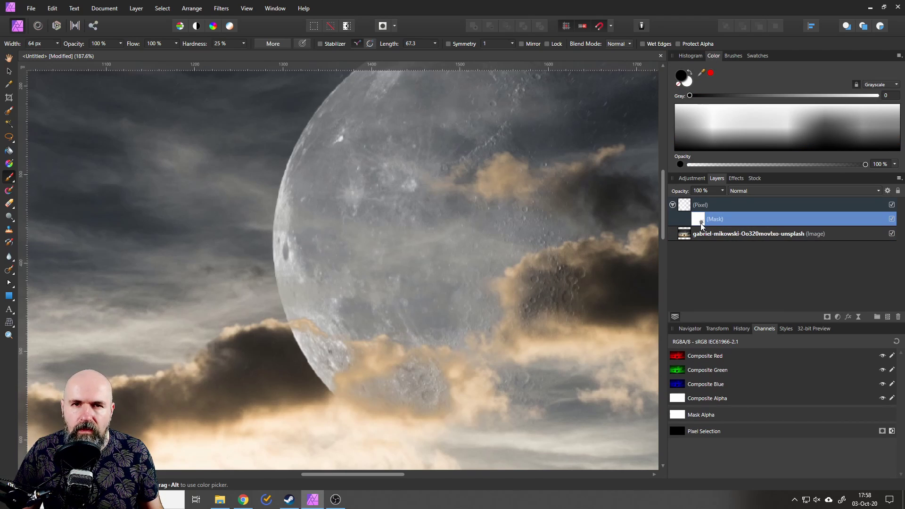
pyautogui.moveTo(593, 273)
pyautogui.mouseDown()
pyautogui.moveTo(535, 303)
pyautogui.moveTo(521, 287)
pyautogui.moveTo(539, 275)
pyautogui.moveTo(558, 265)
pyautogui.moveTo(561, 283)
pyautogui.moveTo(525, 317)
pyautogui.moveTo(607, 295)
pyautogui.moveTo(533, 315)
pyautogui.moveTo(571, 277)
pyautogui.mouseUp()
pyautogui.moveTo(394, 392)
pyautogui.mouseDown()
pyautogui.moveTo(390, 375)
pyautogui.moveTo(434, 373)
pyautogui.moveTo(437, 403)
pyautogui.moveTo(421, 404)
pyautogui.moveTo(435, 395)
pyautogui.moveTo(369, 385)
pyautogui.moveTo(446, 400)
pyautogui.moveTo(383, 390)
pyautogui.moveTo(462, 378)
pyautogui.moveTo(481, 265)
pyautogui.moveTo(356, 380)
pyautogui.moveTo(321, 364)
pyautogui.moveTo(348, 371)
pyautogui.moveTo(324, 357)
pyautogui.moveTo(337, 357)
pyautogui.moveTo(344, 361)
pyautogui.moveTo(286, 340)
pyautogui.moveTo(347, 397)
pyautogui.moveTo(347, 377)
pyautogui.moveTo(293, 365)
pyautogui.moveTo(309, 374)
pyautogui.moveTo(288, 371)
pyautogui.moveTo(287, 383)
pyautogui.moveTo(303, 388)
pyautogui.moveTo(269, 339)
pyautogui.moveTo(287, 330)
pyautogui.moveTo(386, 375)
pyautogui.moveTo(517, 341)
pyautogui.mouseUp()
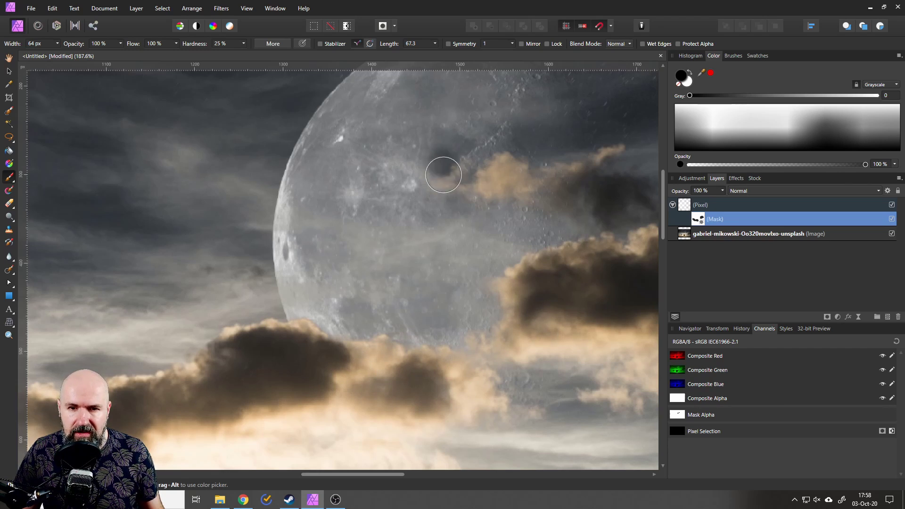
# Return to the Move Tool and fit the whole beach composite in the window.
pyautogui.click(9, 71)
pyautogui.click(329, 259)
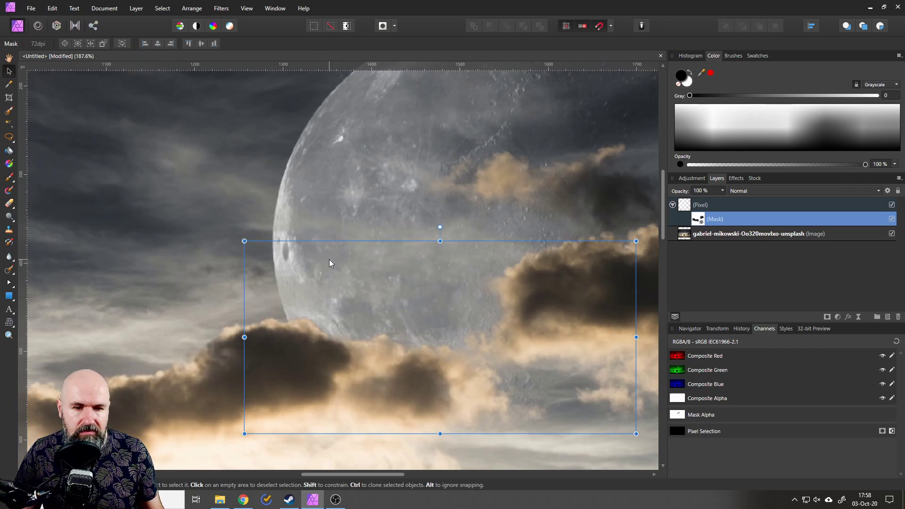
pyautogui.scroll(-5, 224, 228)
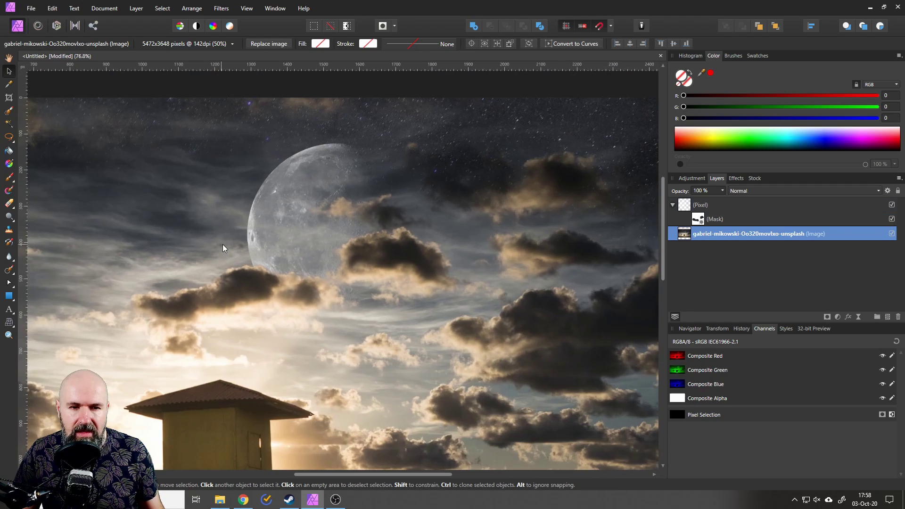
pyautogui.moveTo(222, 244); pyautogui.dragTo(337, 290)
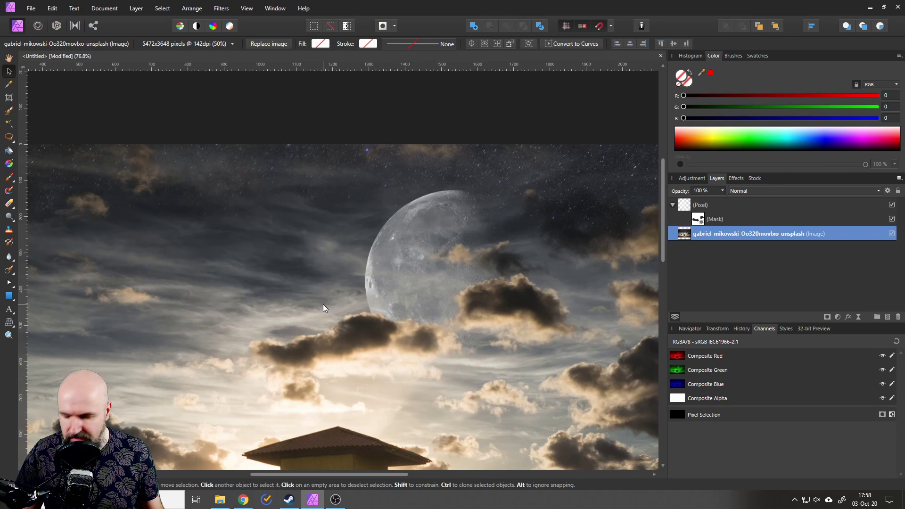
pyautogui.hotkey('ctrl', '0')
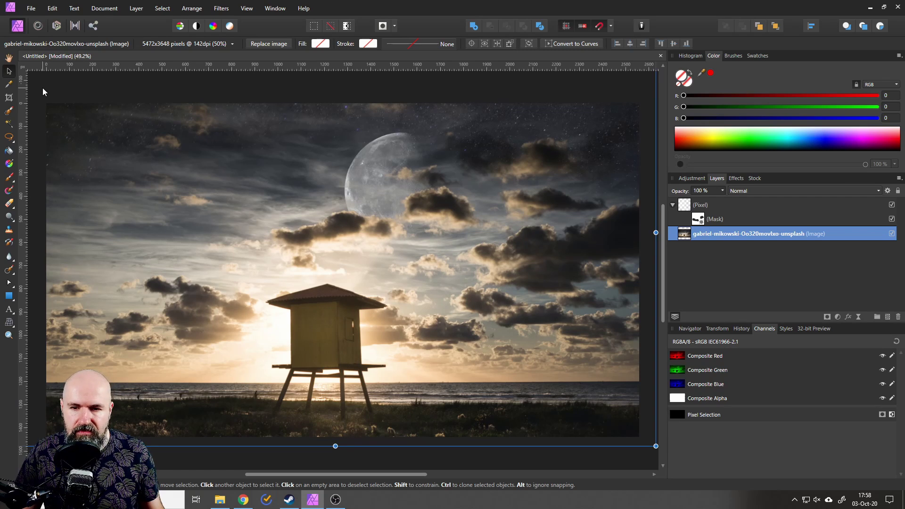
pyautogui.click(279, 454)
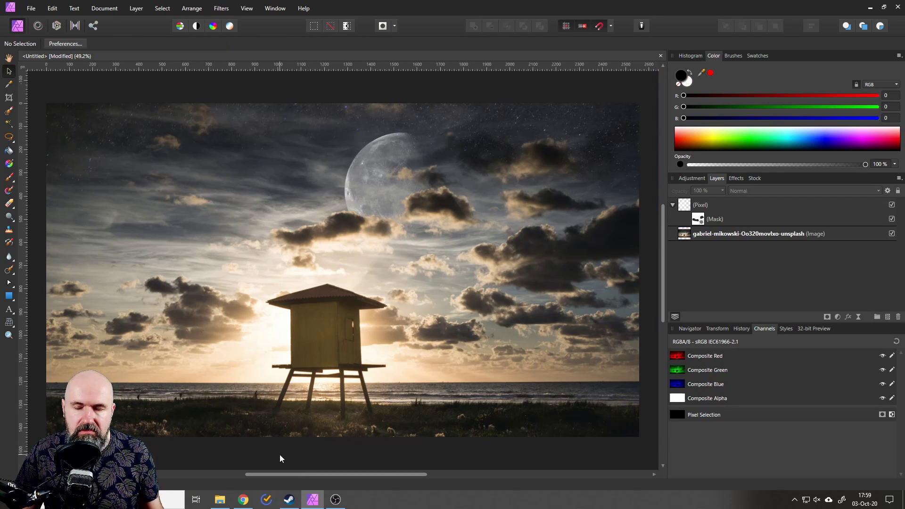